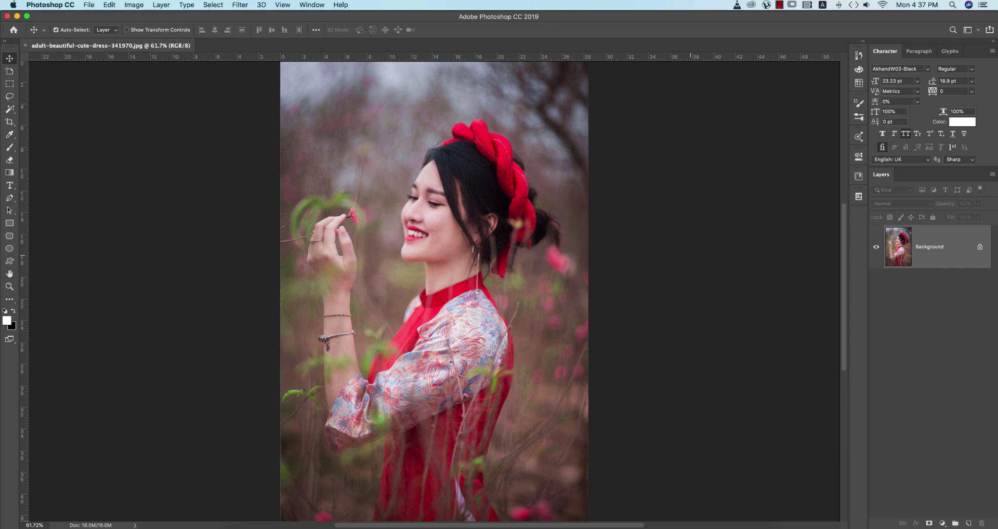
Duplicate the Background layer and open the Camera Raw Filter on the copy.
key("super+j")
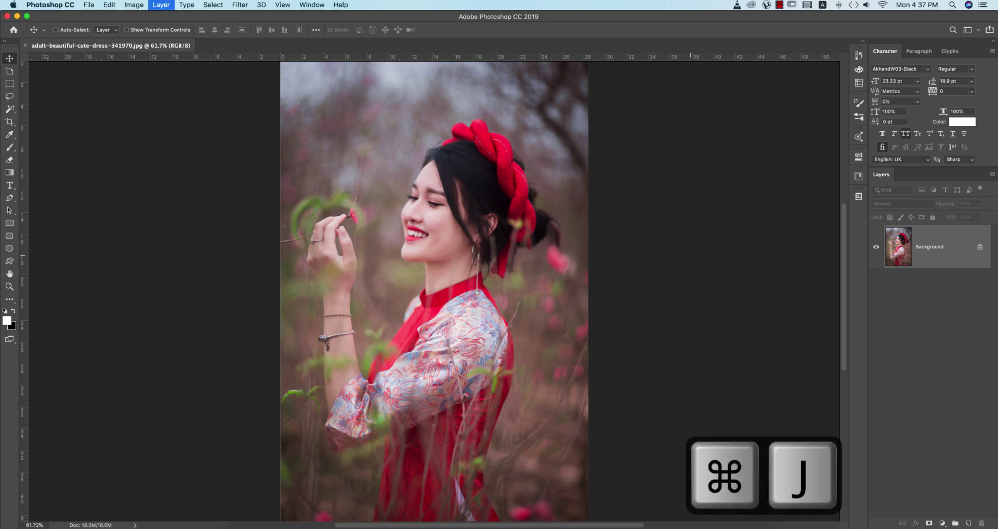
left_click_drag(961, 247, 942, 257)
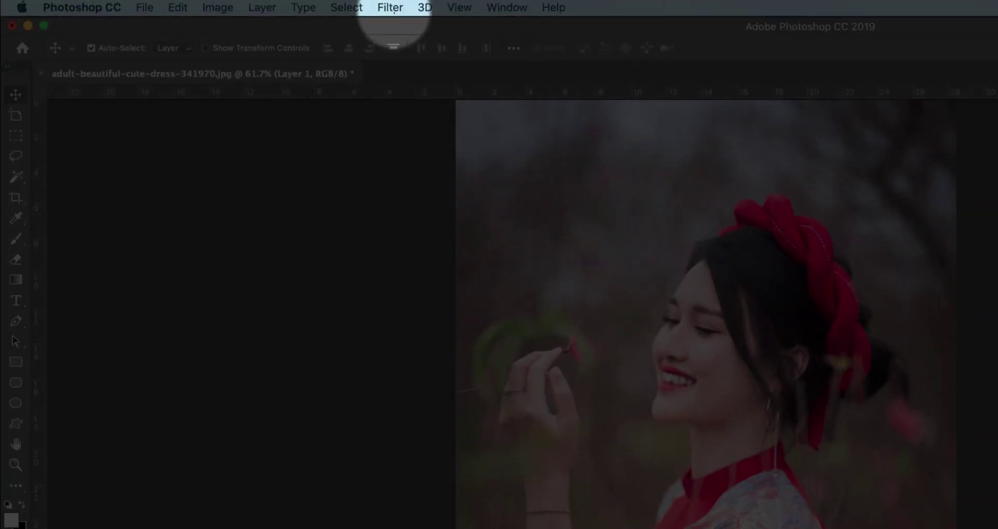
left_click(239, 5)
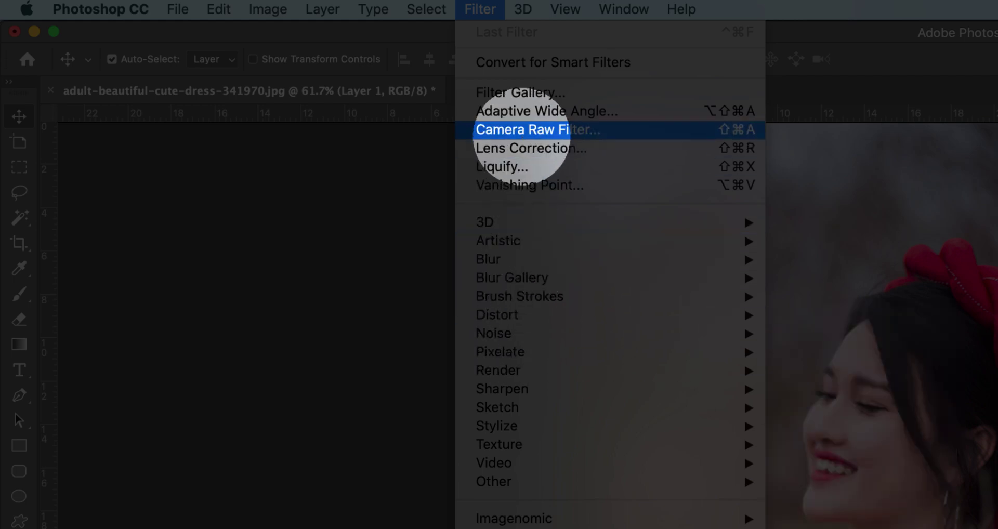
left_click(522, 130)
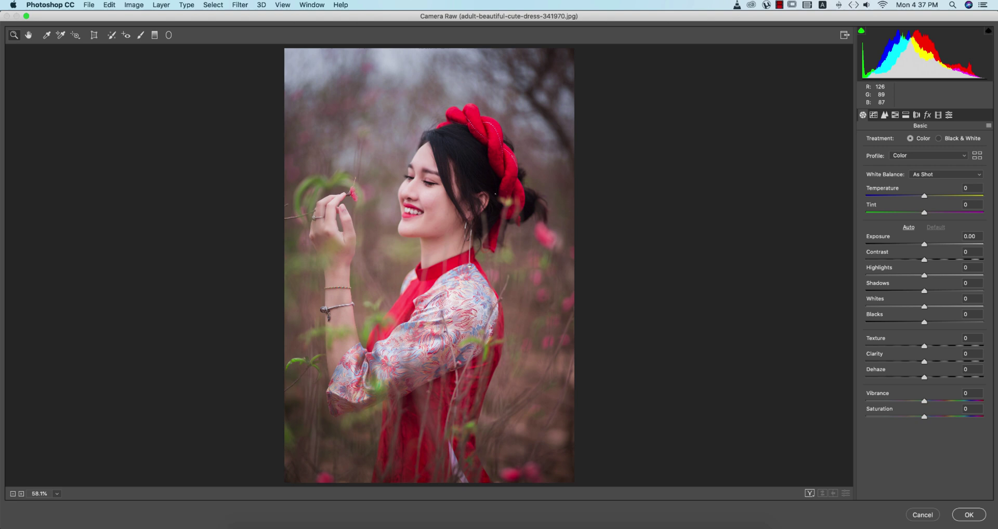
In Calibration, set Red Primary Hue to +38, Green Primary Saturation to -42 and Blue Primary Saturation to +28.
left_click(938, 115)
left_click_drag(925, 210, 947, 211)
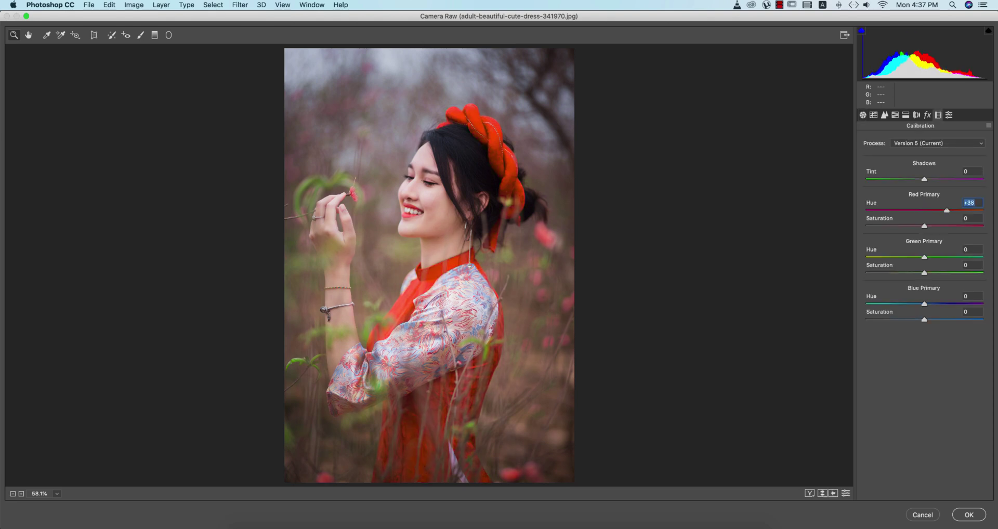
left_click_drag(924, 272, 899, 272)
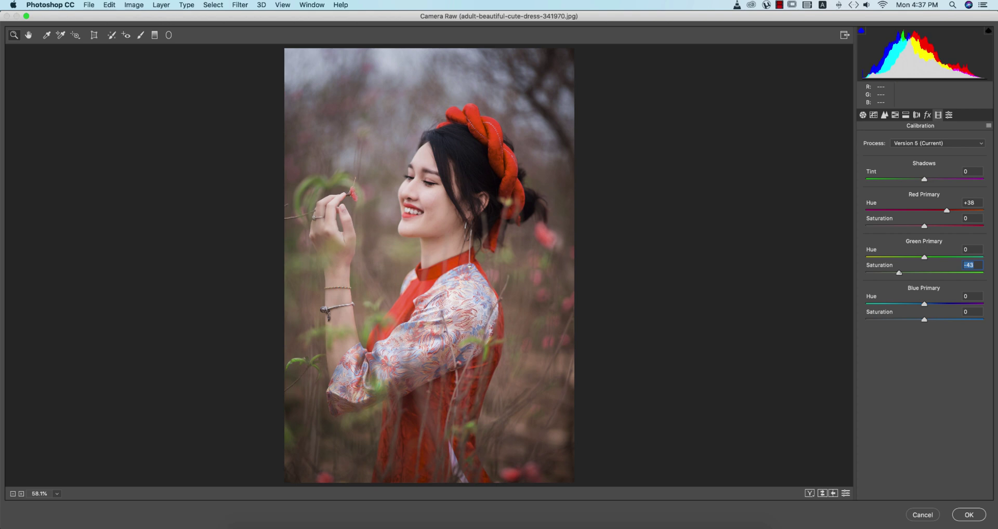
key("Up")
left_click_drag(925, 319, 942, 319)
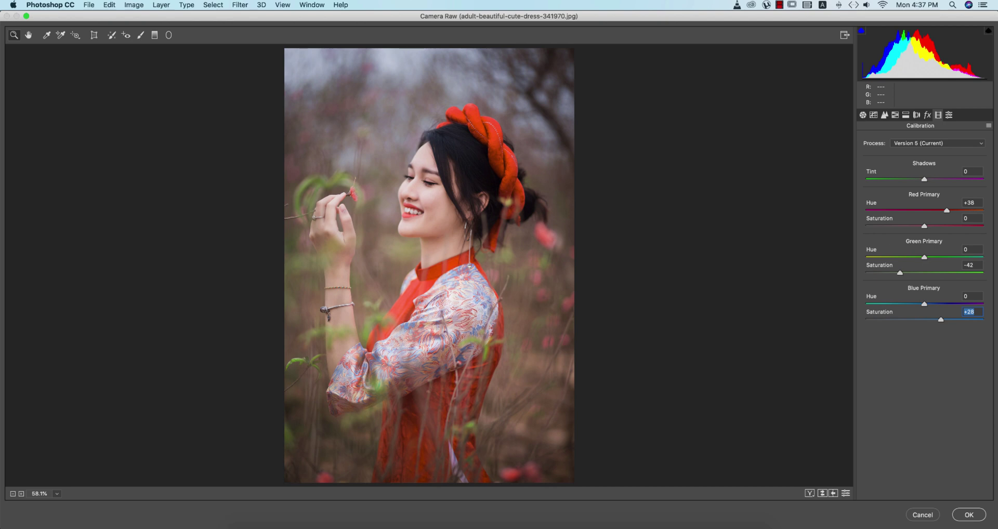
Set the Post Crop Vignetting Amount to -4 in the Effects settings.
left_click(927, 115)
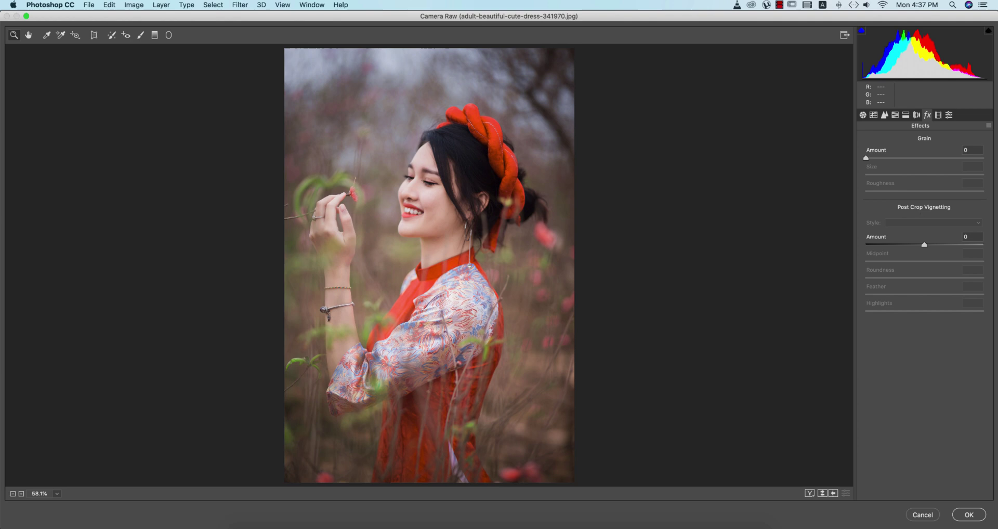
left_click_drag(925, 244, 917, 244)
type("-4")
key("Return")
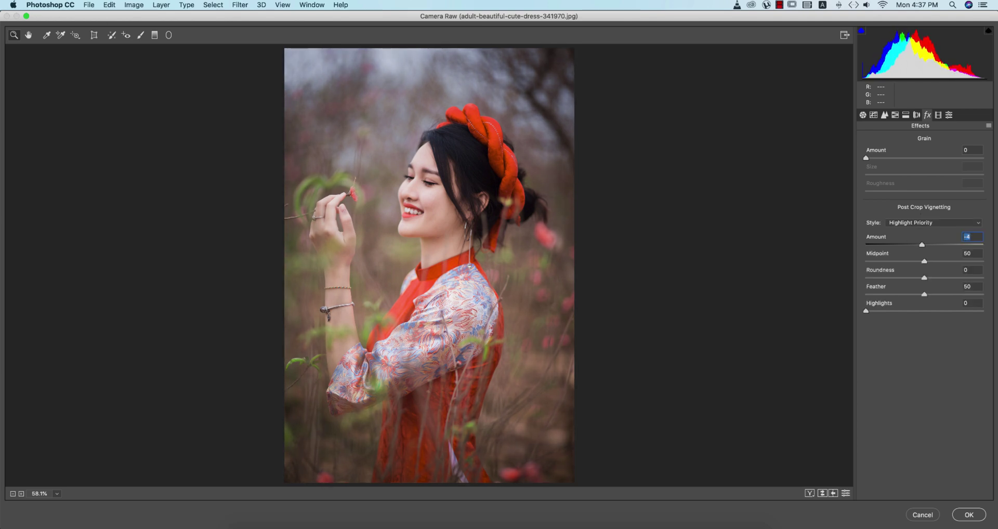
Split-tone the highlights with Hue 117 and Saturation 11, and the shadows with Hue 168 and Saturation 7.
key("super+alt+6")
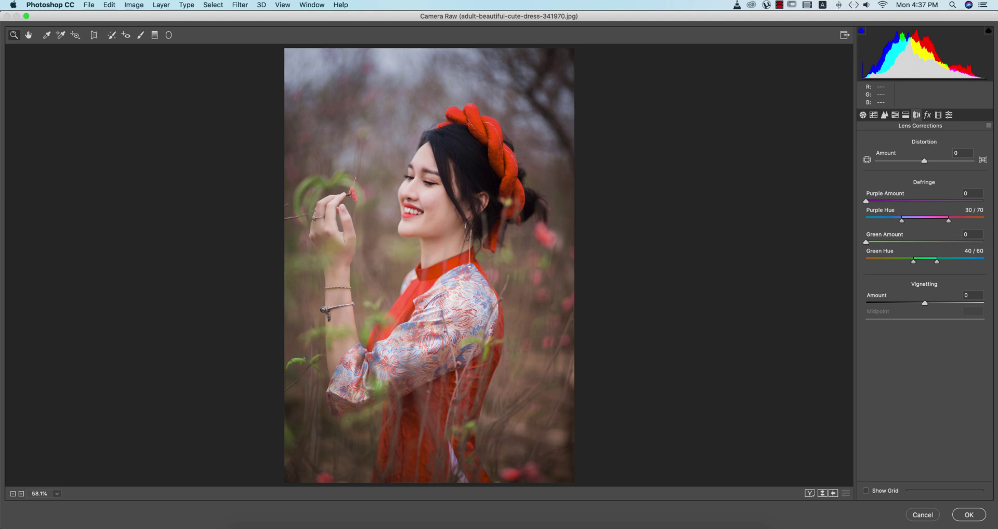
key("super+alt+5")
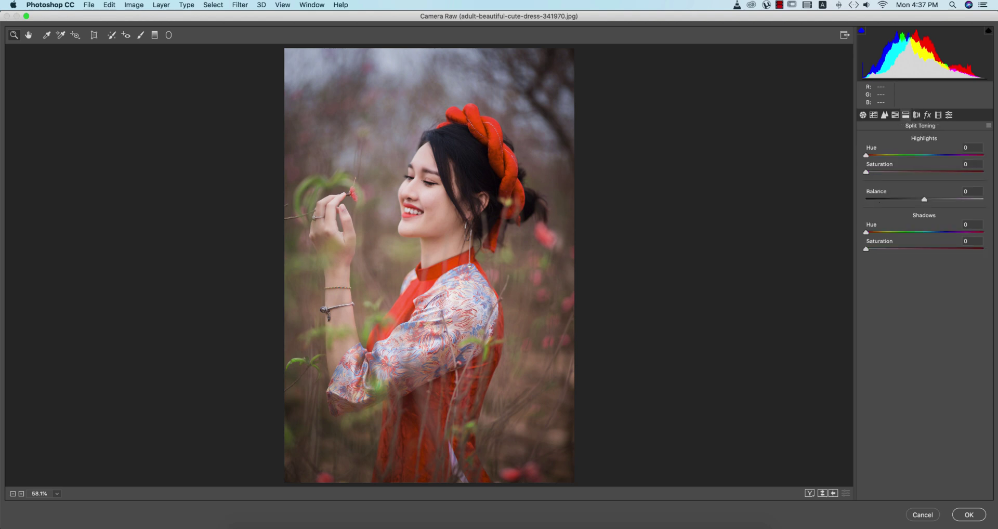
left_click(892, 155)
left_click(883, 171)
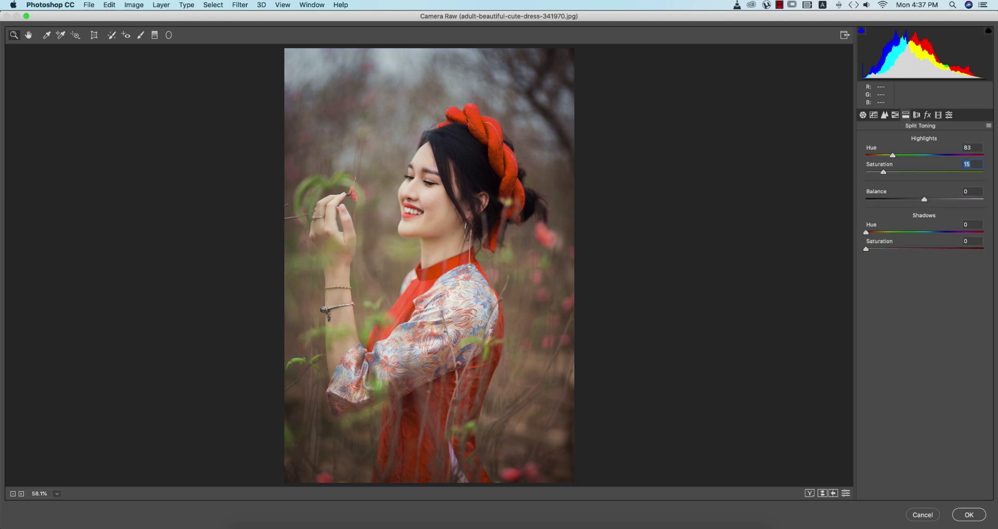
left_click_drag(893, 155, 879, 172)
mouse_move(866, 250)
left_mouse_down()
mouse_move(896, 233)
mouse_move(983, 233)
mouse_move(916, 232)
mouse_move(874, 249)
left_mouse_up()
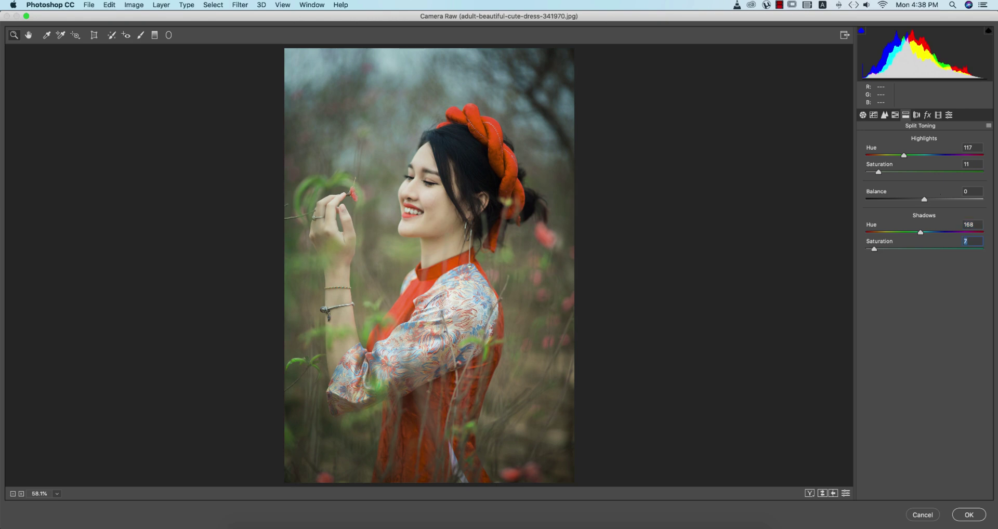
In the Basic settings, set Temperature to -8, Tint +3, Highlights -42, Dehaze +28, Vibrance -34 and Saturation +4.
left_click(895, 115)
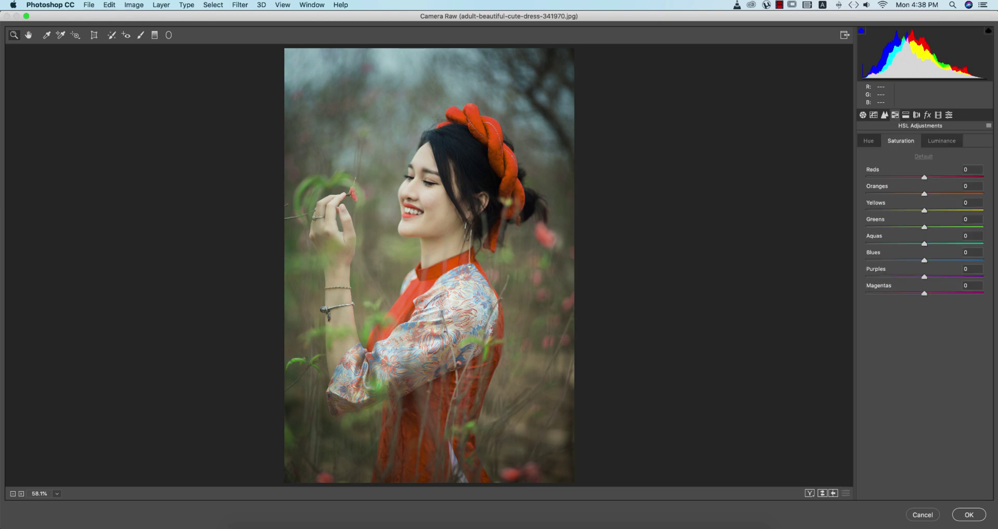
key("super+alt+1")
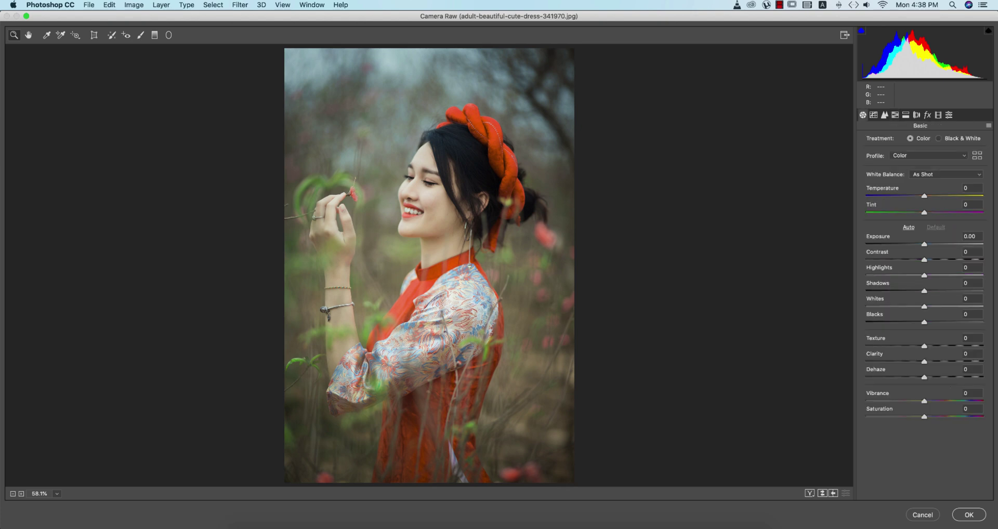
mouse_move(924, 401)
left_mouse_down()
mouse_move(904, 401)
mouse_move(927, 416)
left_mouse_up()
mouse_move(925, 195)
left_mouse_down()
mouse_move(933, 196)
mouse_move(920, 196)
left_mouse_up()
left_click_drag(925, 212, 926, 213)
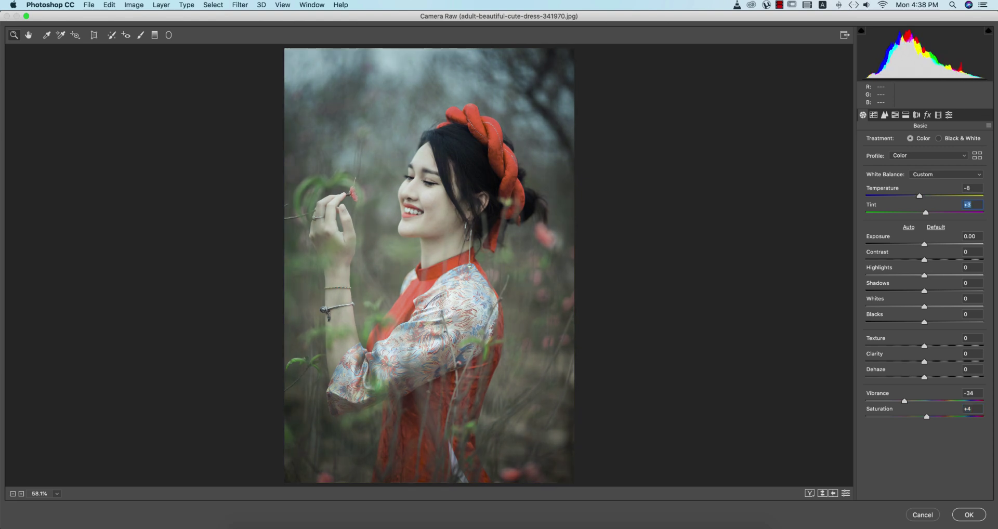
left_click_drag(924, 275, 900, 275)
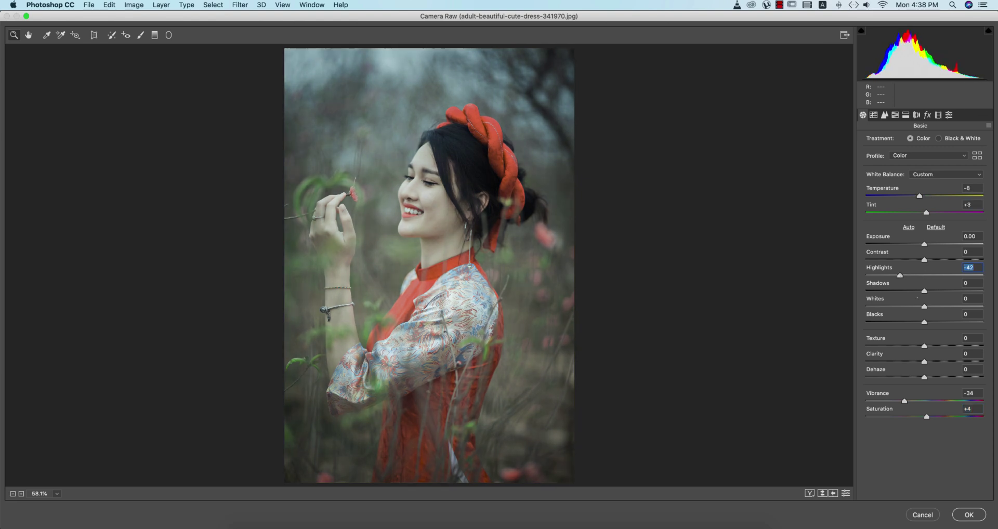
left_click_drag(925, 377, 941, 377)
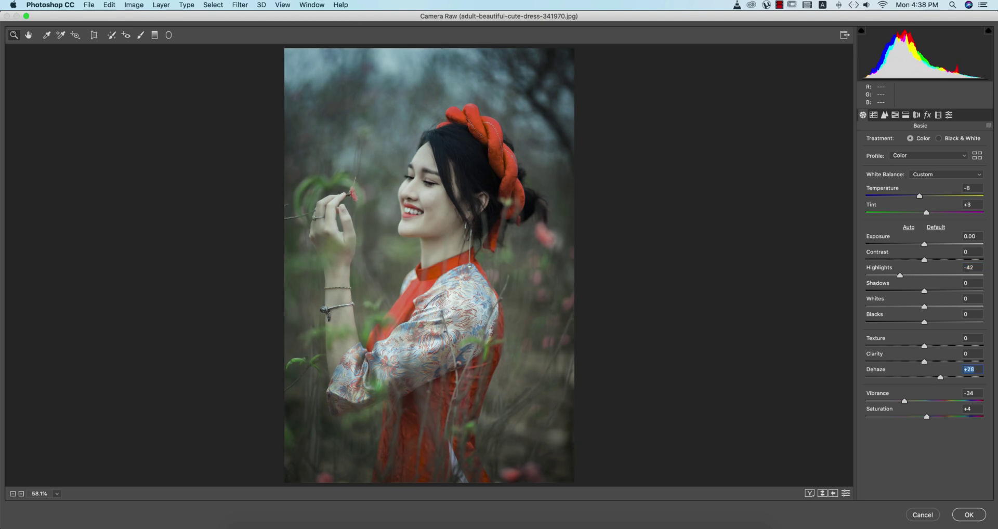
Slightly darken the midtones on the RGB point curve and lift its black point for faded shadows.
left_click(874, 115)
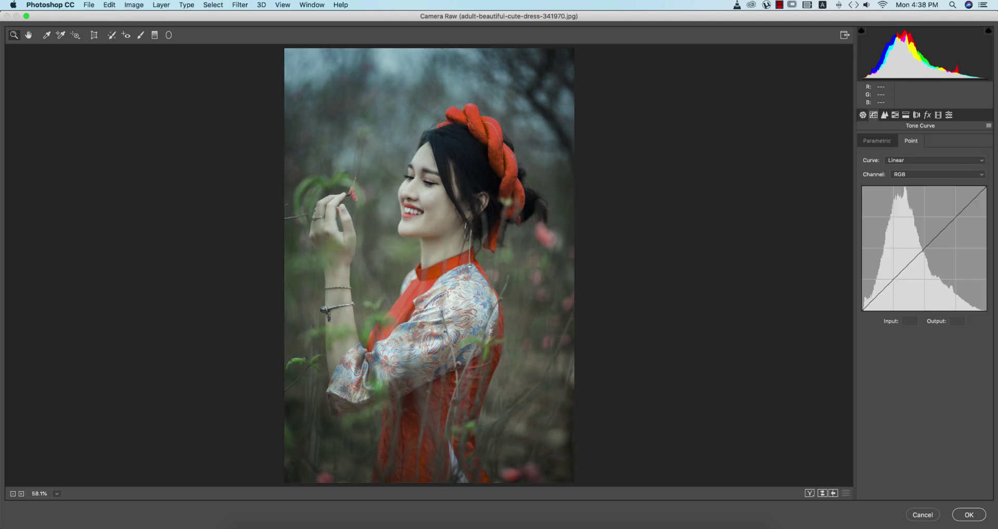
left_click_drag(919, 255, 918, 260)
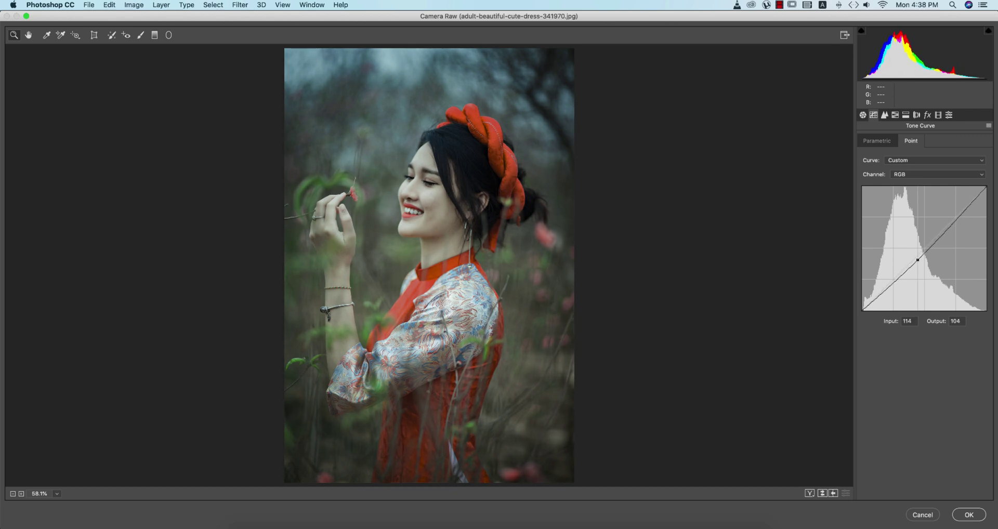
left_click_drag(863, 310, 863, 300)
left_click_drag(918, 260, 918, 258)
Set the split-toning highlights Hue to 203 and fine-tune the shadows toning.
key("super+alt+4")
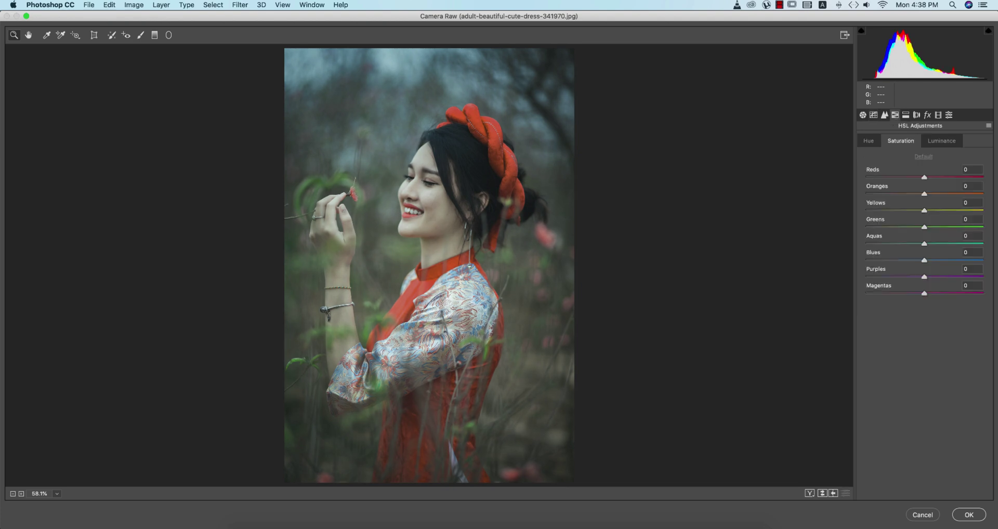
key("super+alt+5")
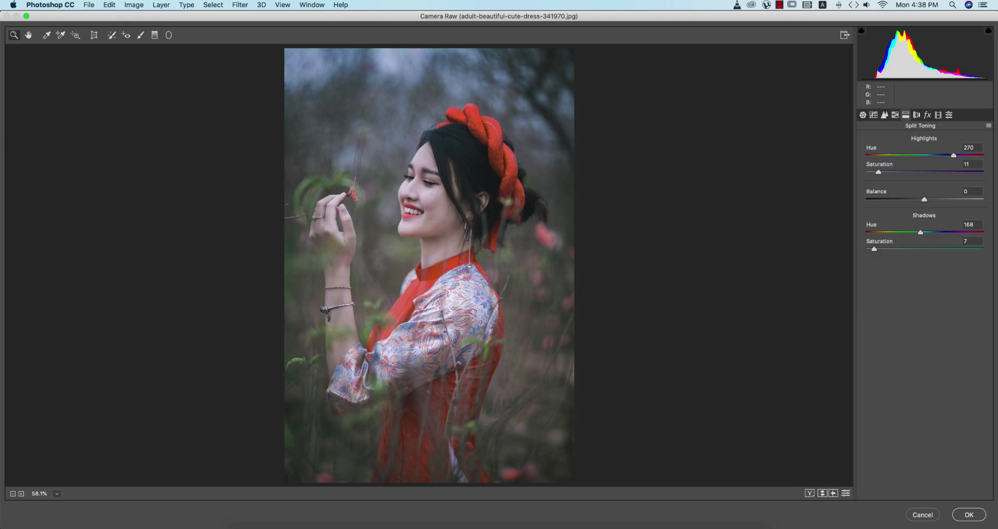
mouse_move(928, 155)
left_mouse_down()
mouse_move(956, 154)
mouse_move(909, 155)
mouse_move(960, 155)
mouse_move(902, 155)
mouse_move(940, 155)
mouse_move(932, 155)
left_mouse_up()
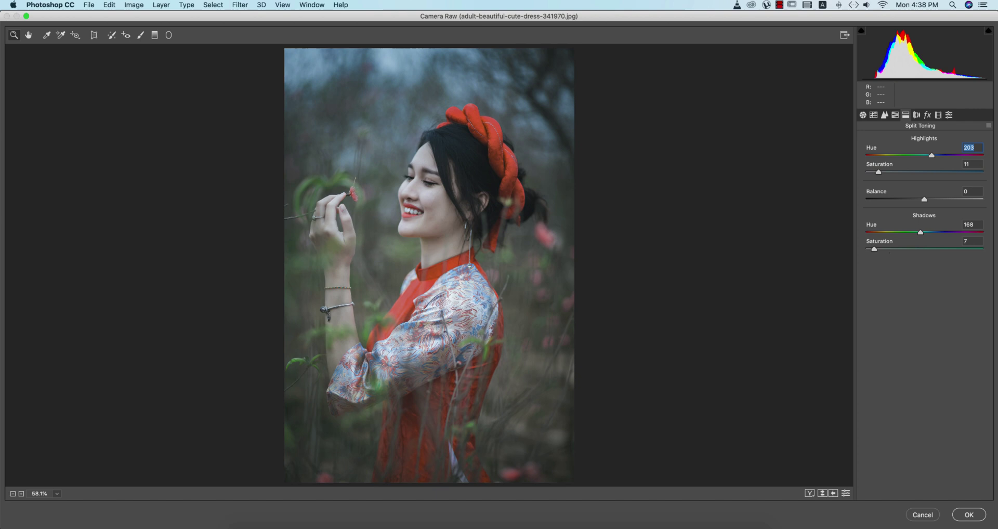
mouse_move(922, 232)
left_mouse_down()
mouse_move(969, 233)
mouse_move(867, 232)
mouse_move(968, 232)
mouse_move(891, 232)
mouse_move(925, 250)
left_mouse_up()
On the Blue channel point curve, move the shadow point to input 24, output 2.
left_click(873, 115)
left_click(934, 174)
left_click(900, 197)
left_click_drag(862, 310, 874, 310)
On the Red curve, shift the black point inward, lower the white point and set the midpoint to input 126, output 130; adjust the Green curve.
left_click(902, 174)
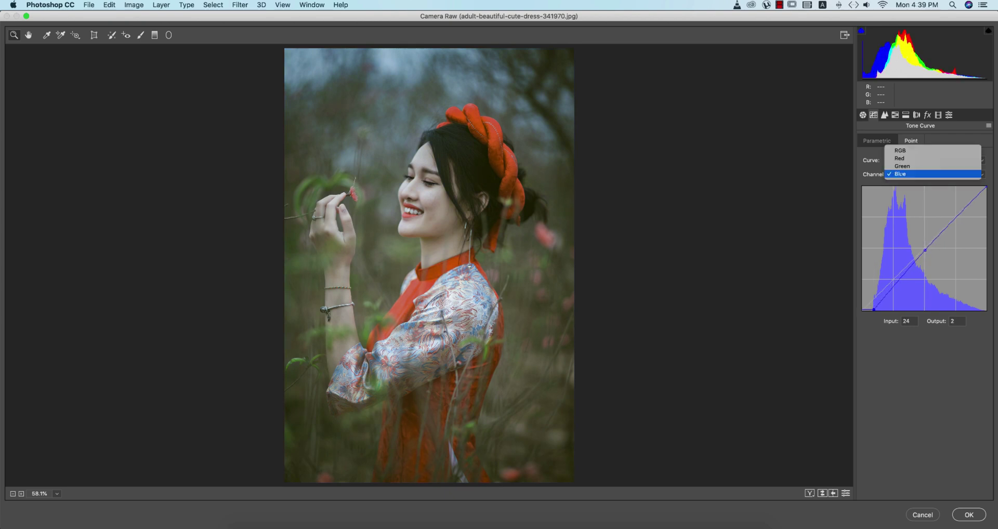
left_click(905, 158)
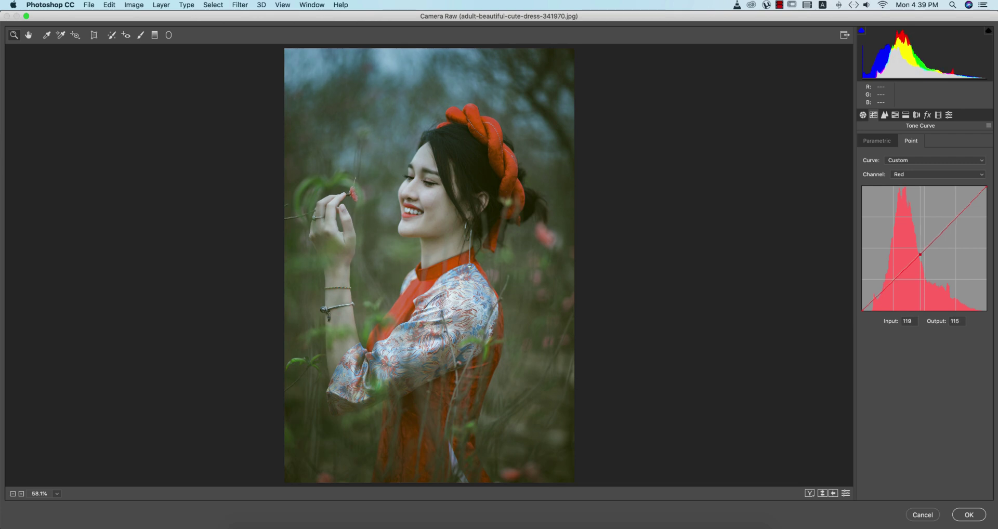
left_click_drag(923, 248, 923, 246)
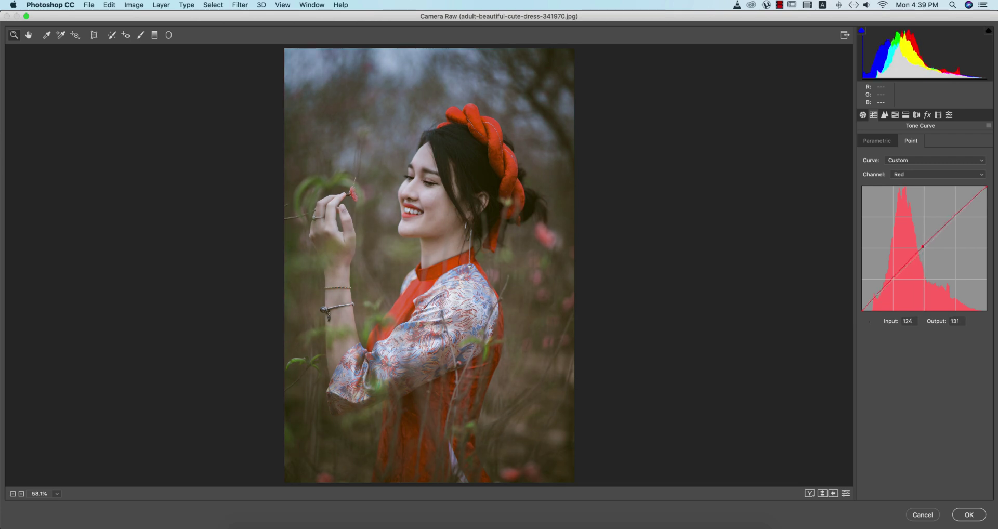
left_click_drag(862, 311, 869, 311)
left_click_drag(986, 187, 987, 192)
left_click_drag(923, 247, 924, 247)
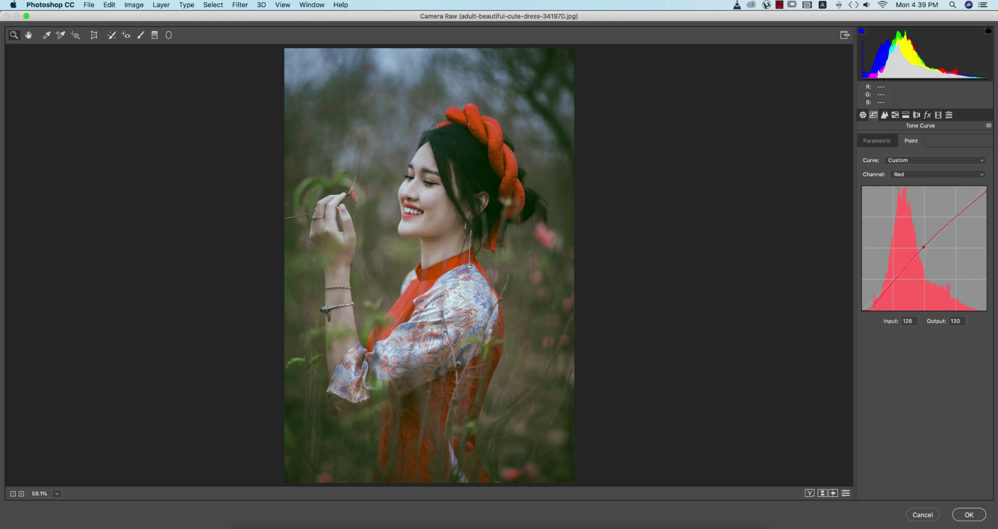
left_click(936, 174)
left_click(915, 186)
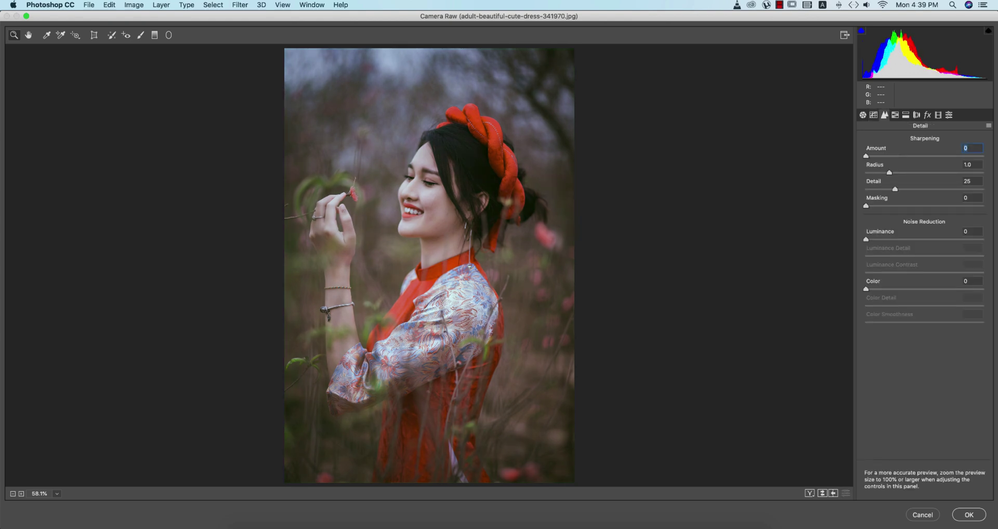
In Detail, set Sharpening Amount to 43, noise reduction Luminance to 25, Color to 23, Color Detail to 56 and Color Smoothness to 58.
left_click_drag(865, 156, 900, 156)
left_click_drag(866, 239, 895, 239)
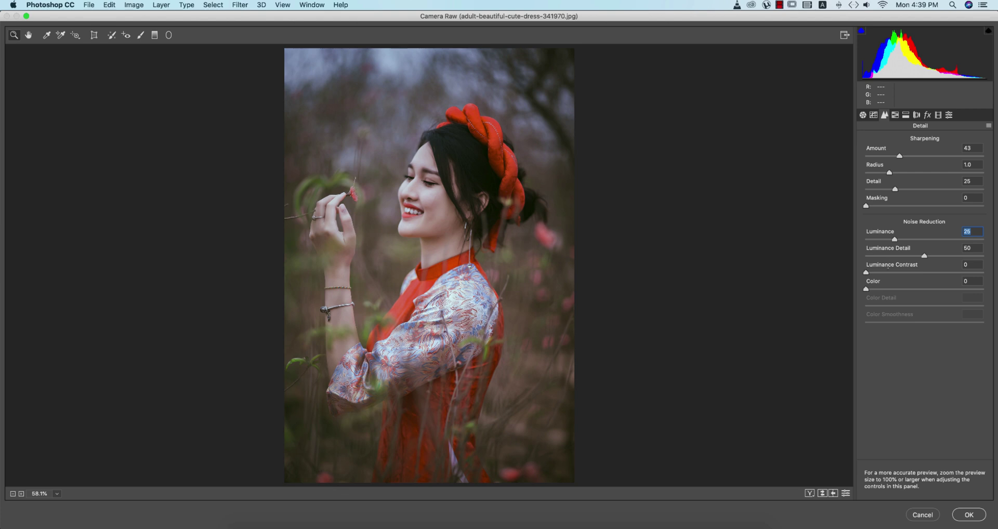
key("Tab")
key("Tab")
key("Tab")
type("23")
key("Tab")
type("56")
key("Tab")
type("58")
Set Texture to +15 and Vibrance to -28 in the Basic settings.
key("alt+super+1")
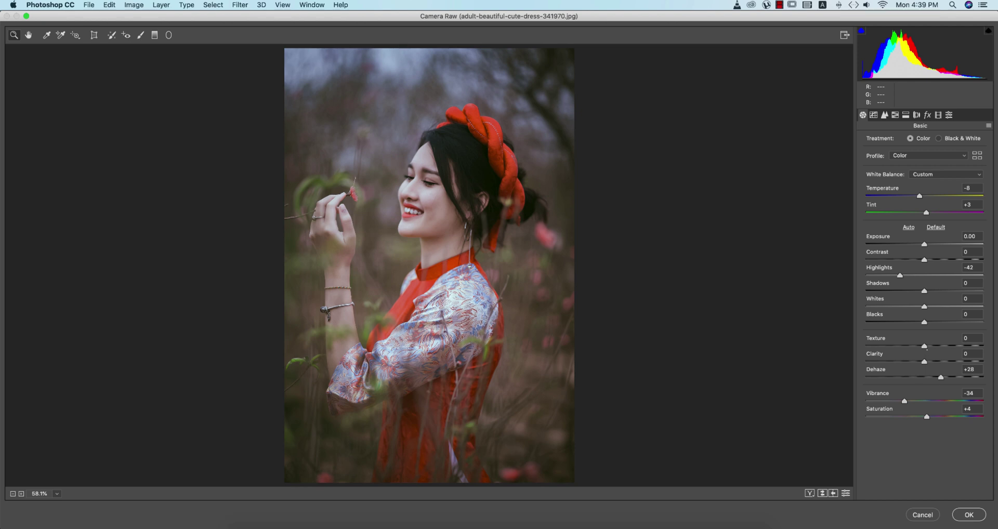
left_click_drag(926, 346, 934, 345)
mouse_move(905, 401)
left_mouse_down()
mouse_move(866, 401)
mouse_move(922, 401)
mouse_move(908, 401)
left_mouse_up()
left_click(970, 393)
In HSL Saturation, set Greens to -100, Aquas to -73, Blues and Purples to about -78, and Magentas to about -76.
left_click(895, 115)
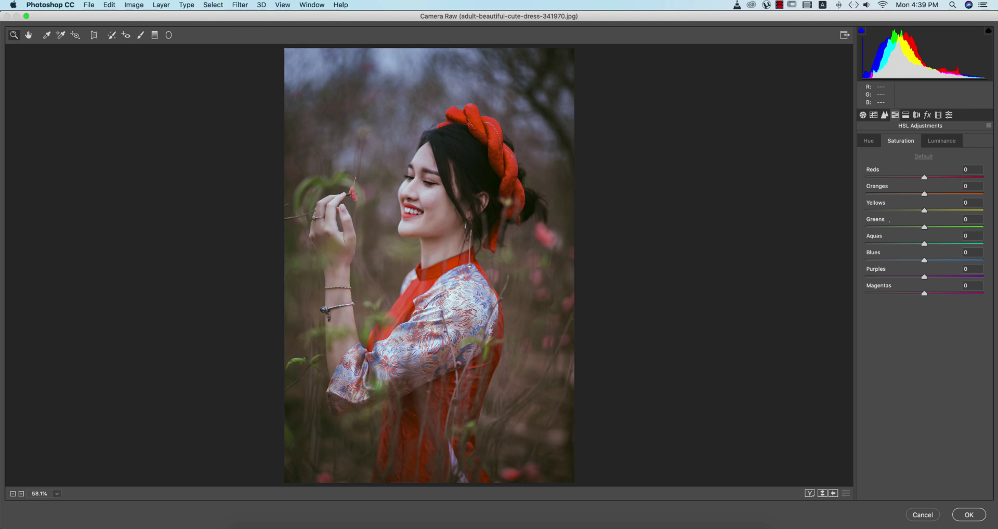
type("-100")
key("Return")
left_click(878, 260)
left_click(879, 277)
left_click(880, 293)
left_click(882, 244)
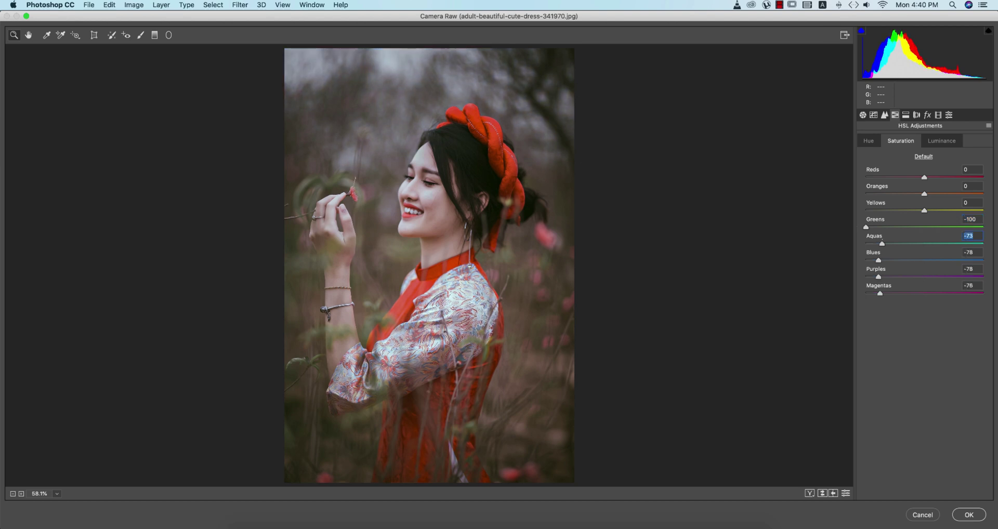
Strongly reduce the Yellows saturation, readjust Oranges, set Reds to -2 and bring the Greens saturation partway back up.
left_click(881, 210)
left_click(893, 193)
left_click_drag(893, 193, 924, 177)
type("-2")
key("Return")
left_click_drag(866, 227, 899, 227)
Raise the luminance of the Reds and Oranges slightly.
left_click(941, 141)
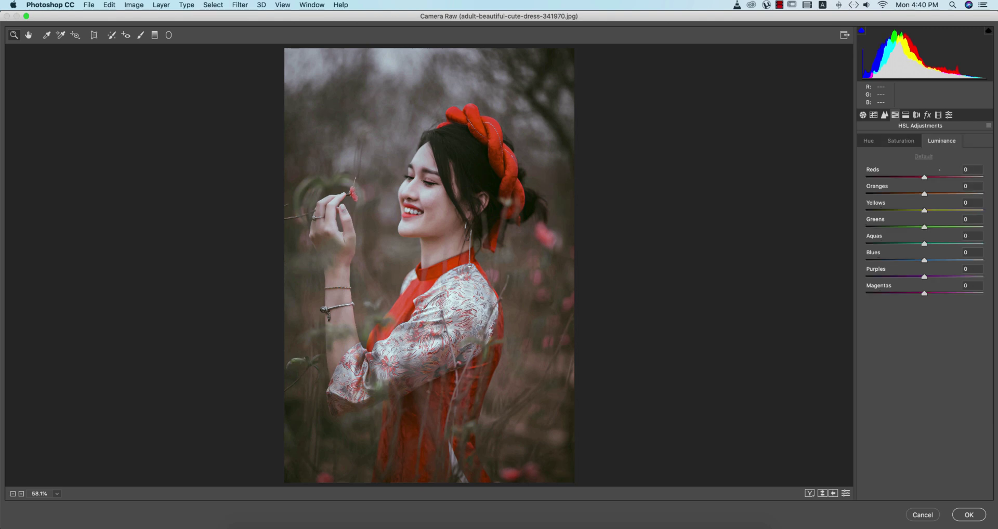
left_click_drag(925, 177, 932, 194)
Lower the Highlights further, raise the Contrast slightly and reduce the Vibrance a little in the Basic settings.
key("super+alt+1")
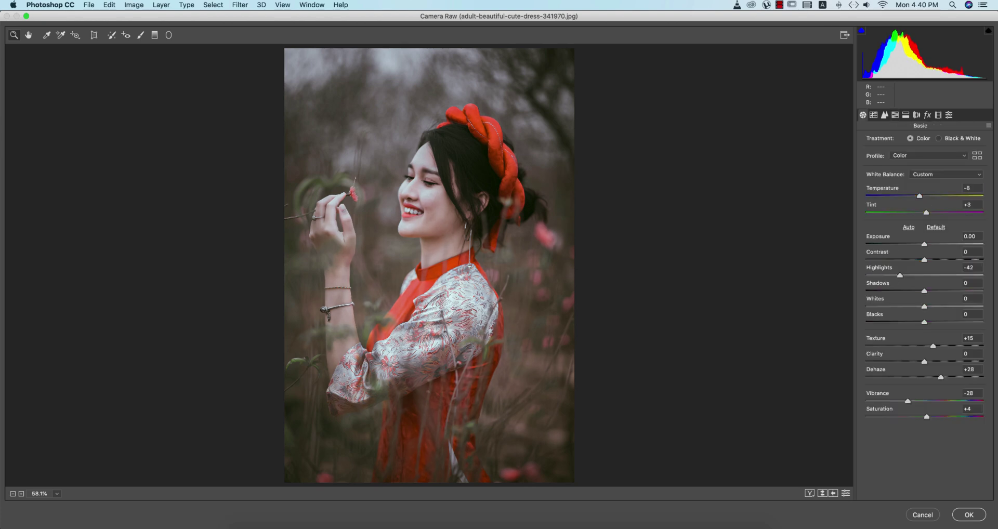
mouse_move(899, 276)
left_mouse_down()
mouse_move(879, 275)
mouse_move(891, 276)
left_mouse_up()
left_click_drag(924, 260, 930, 259)
mouse_move(908, 401)
left_mouse_down()
mouse_move(920, 416)
mouse_move(906, 401)
left_mouse_up()
In Split Toning, set the Highlights hue to 164, the Shadows hue to 240 and the Shadows saturation to 15.
left_click(895, 115)
left_click(906, 115)
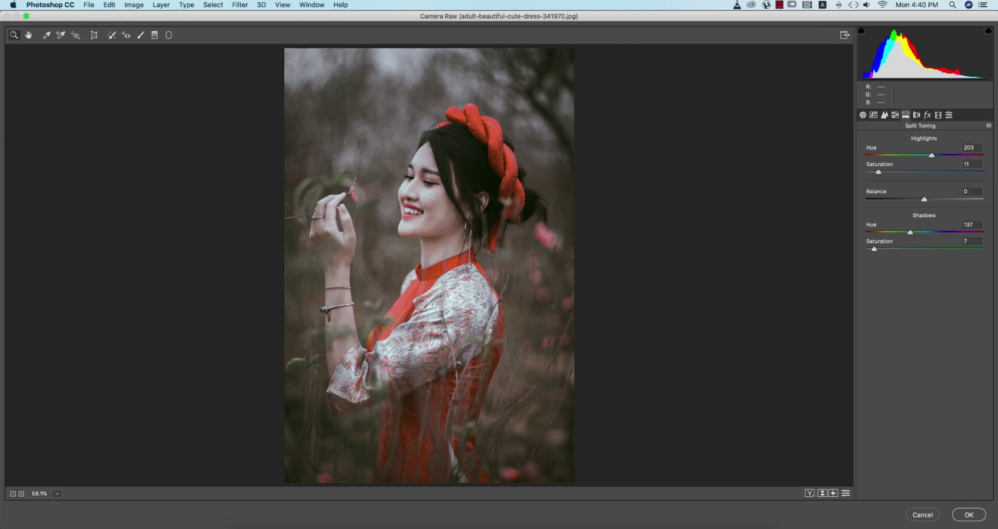
mouse_move(932, 154)
left_mouse_down()
mouse_move(979, 155)
mouse_move(919, 155)
left_mouse_up()
left_click_drag(910, 232, 983, 232)
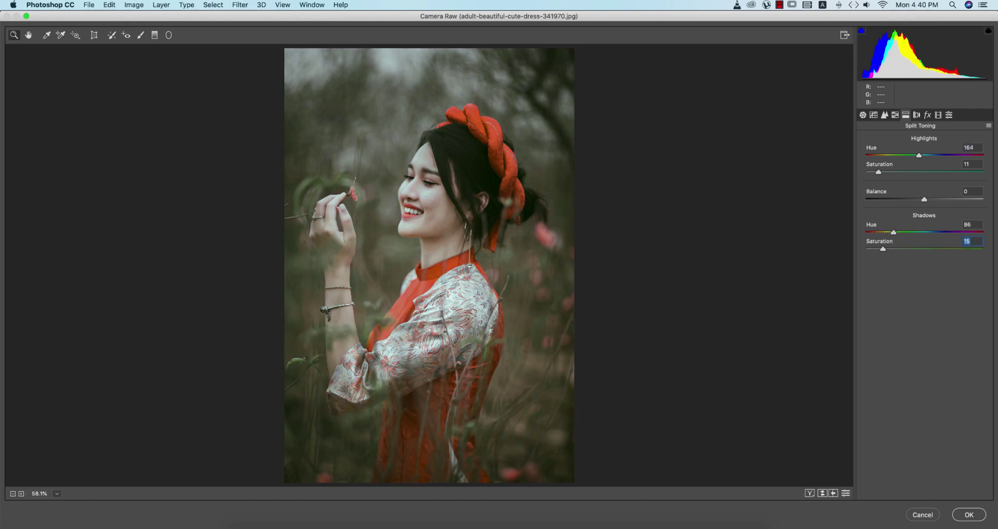
left_click_drag(893, 232, 944, 232)
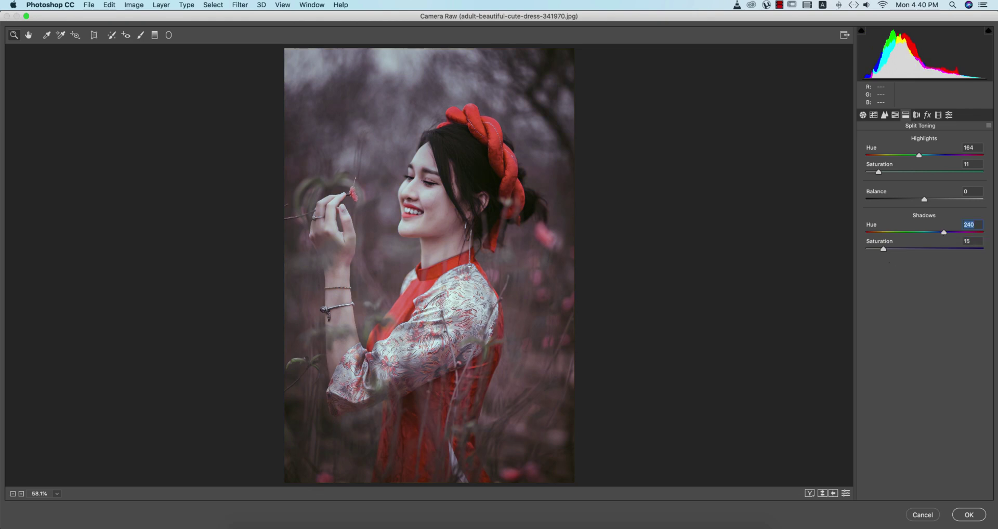
left_click_drag(882, 249, 883, 249)
Set the Vibrance to -24 in the Basic settings.
left_click(885, 115)
key("super+alt+2")
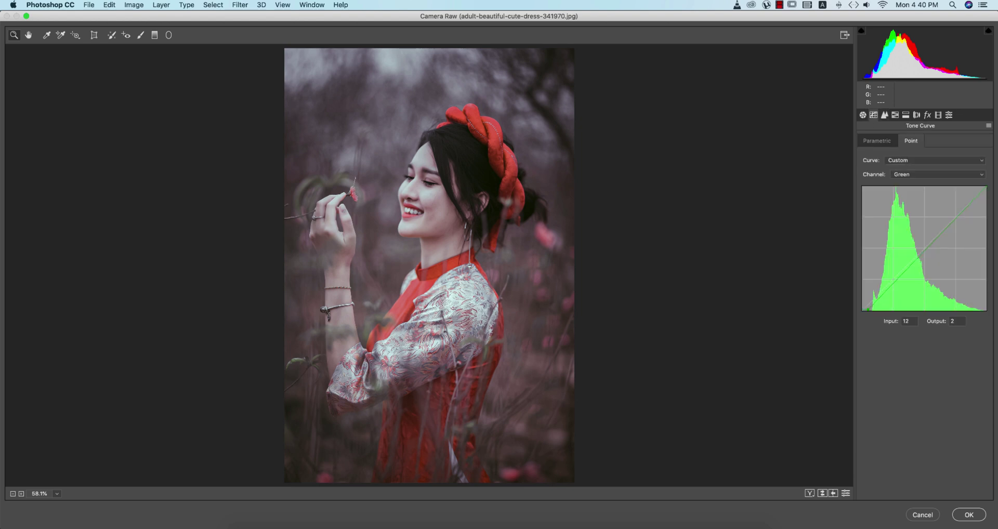
key("super+alt+1")
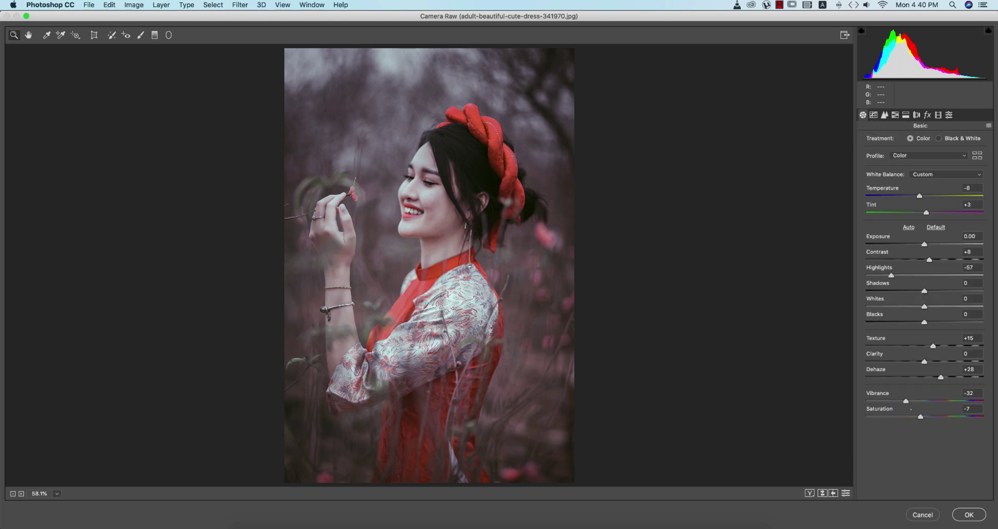
left_click_drag(907, 402, 911, 402)
Shift the HSL Reds hue toward orange, raising it to +31 and bringing it partway back down.
key("super+alt+7")
key("super+alt+4")
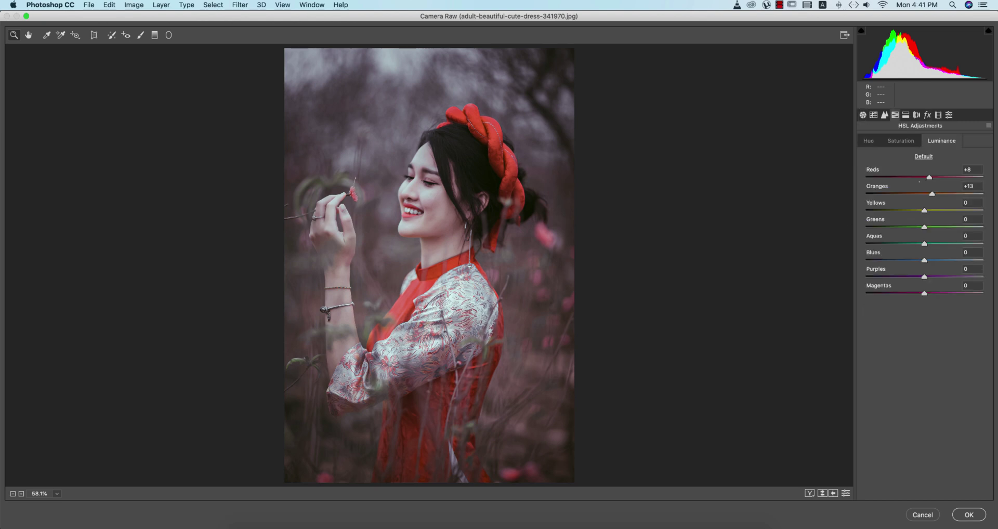
left_click(901, 140)
mouse_move(924, 177)
left_mouse_down()
mouse_move(933, 178)
mouse_move(928, 194)
mouse_move(942, 178)
left_mouse_up()
key("super+alt+shift+h")
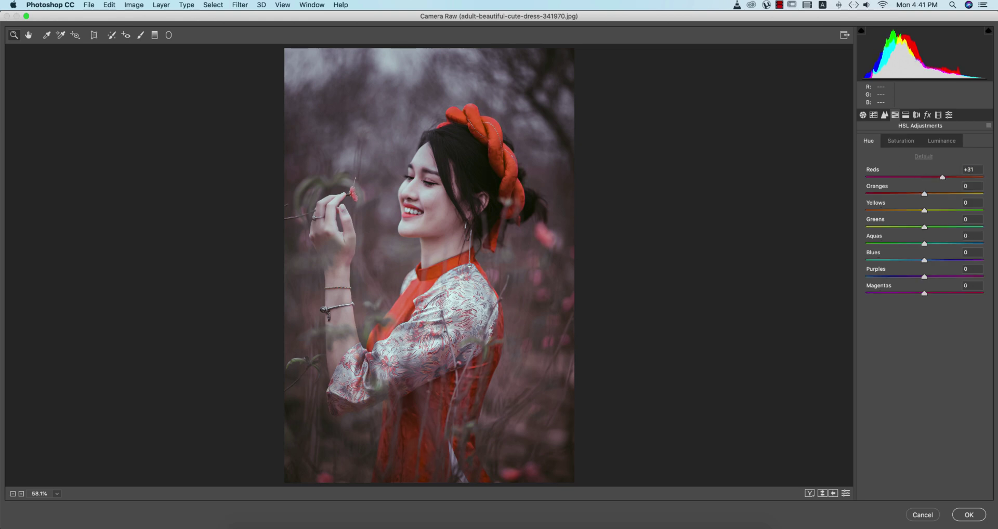
key("Down")
key("Down")
key("Down")
key("Down")
key("Down")
key("Down")
key("Down")
key("Down")
key("Down")
key("Down")
key("Down")
key("Down")
key("Down")
key("Down")
key("Down")
key("Down")
Fine-tune the Reds hue and nudge the Oranges hue slightly upward in the HSL adjustments.
left_click_drag(933, 178, 923, 193)
key("Tab")
key("Up")
key("Up")
key("Up")
key("Up")
key("Up")
Shift the Greens hue strongly toward teal and toggle the preview to compare the result.
left_click_drag(924, 227, 973, 226)
key("p")
key("p")
key("p")
key("p")
Lower the Clarity to -9 in the Basic settings.
key("super+alt+3")
key("super+alt+1")
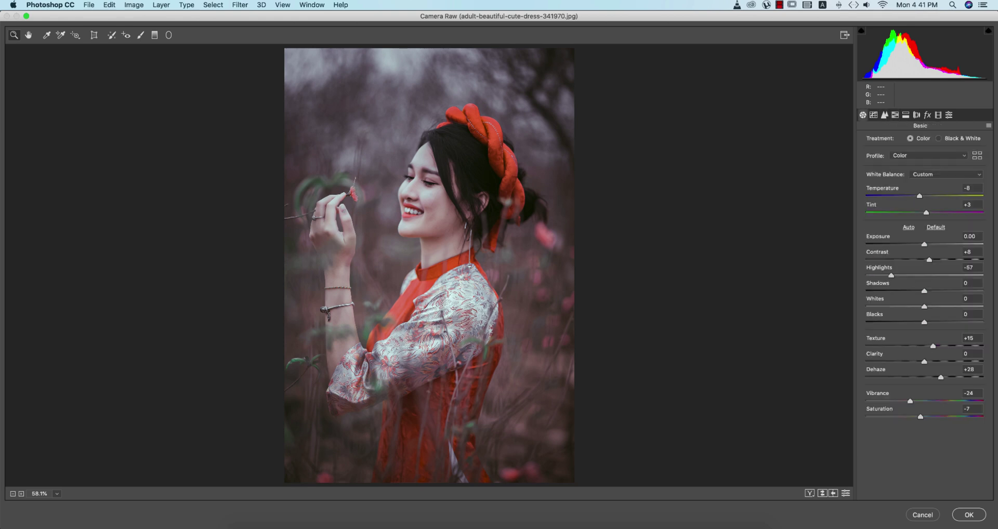
left_click_drag(925, 361, 923, 361)
key("Down")
key("Down")
On the RGB point curve, add a point in the shadows and one in the highlights at input 173, output 167.
key("super+alt+3")
key("super+alt+2")
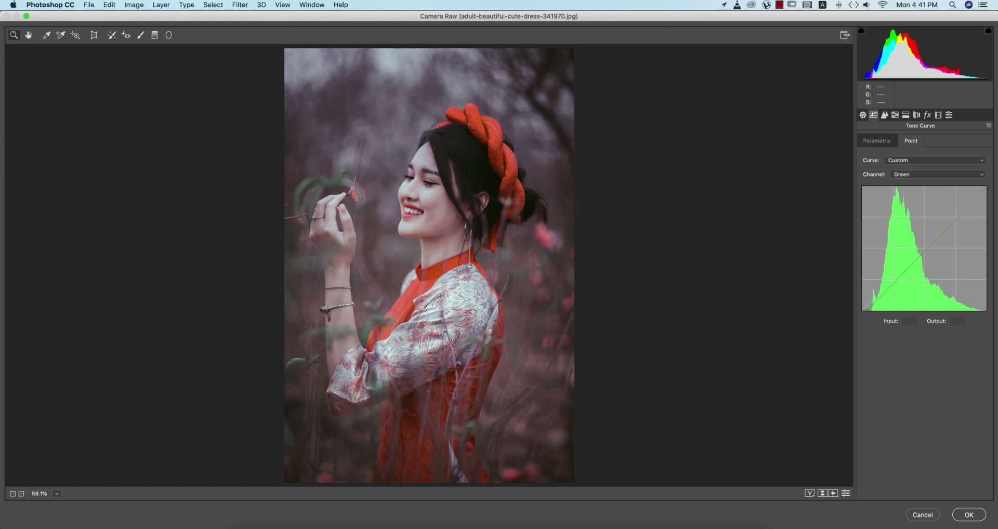
left_click(938, 174)
left_click(937, 158)
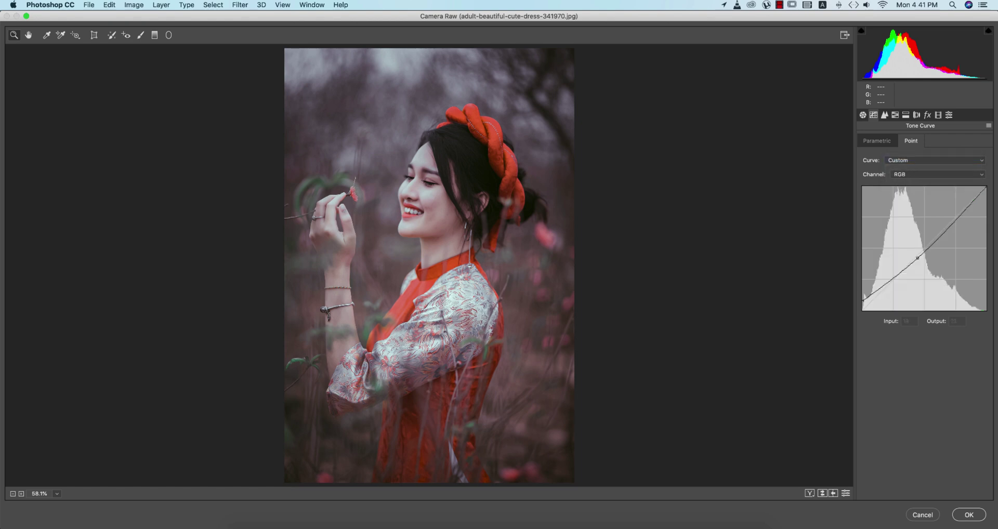
left_click_drag(893, 278, 863, 302)
left_click_drag(945, 232, 947, 228)
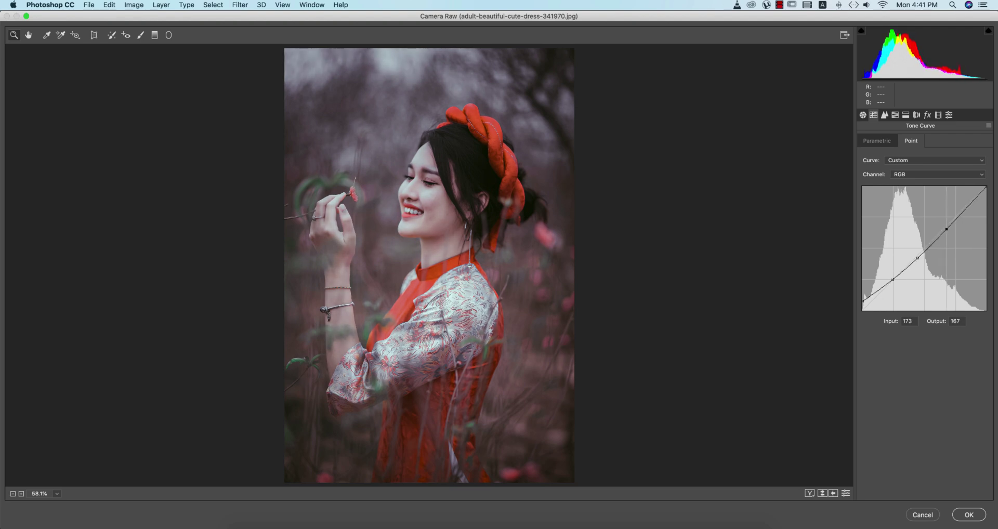
Set the Saturation to -3 in the Basic settings and compare the grade with the default settings.
left_click(863, 114)
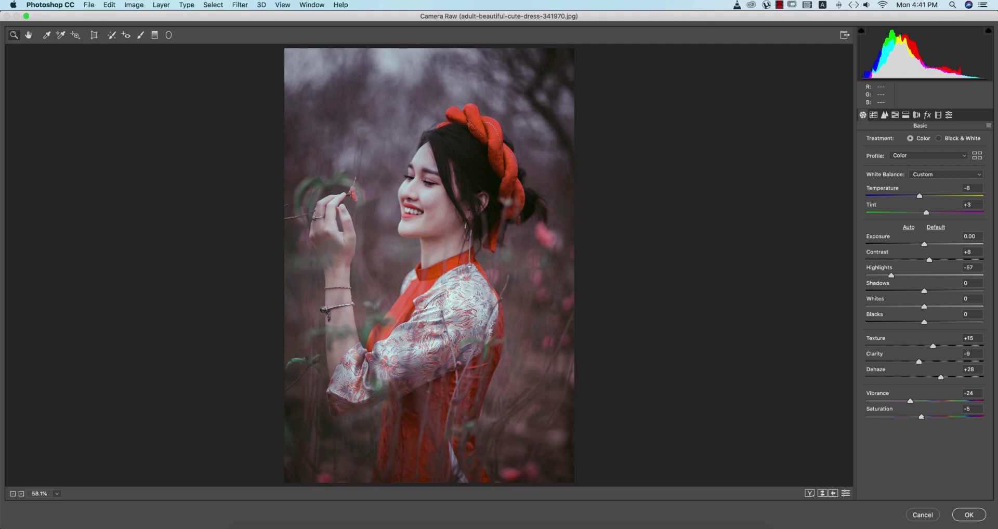
left_click(822, 493)
left_click(823, 493)
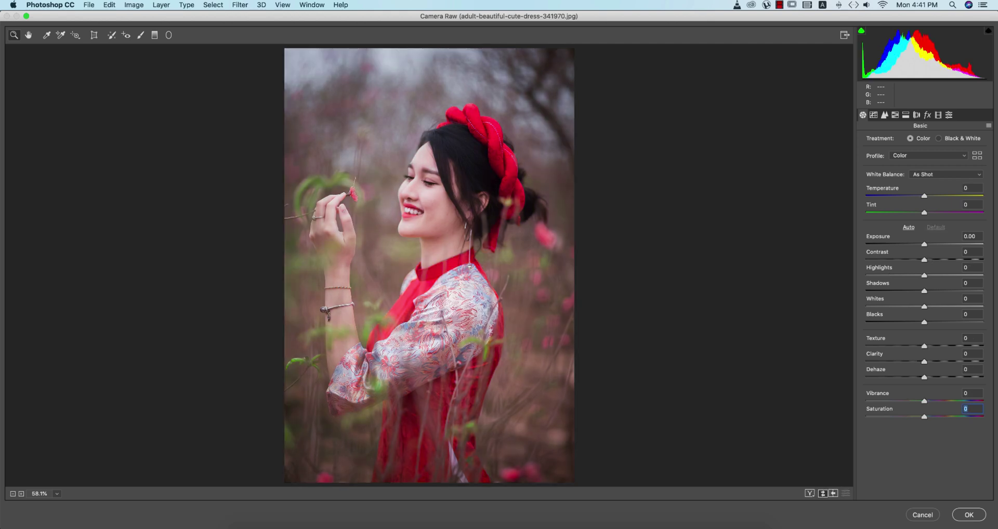
Save the Camera Raw settings with the Default subset as outdoor.xmp and apply the filter to the layer.
left_click(989, 126)
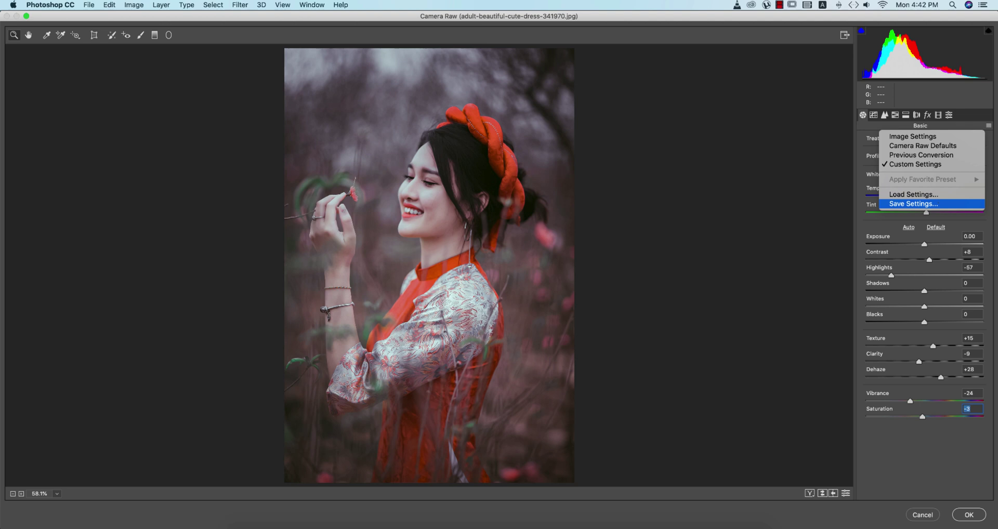
left_click(902, 205)
key("Return")
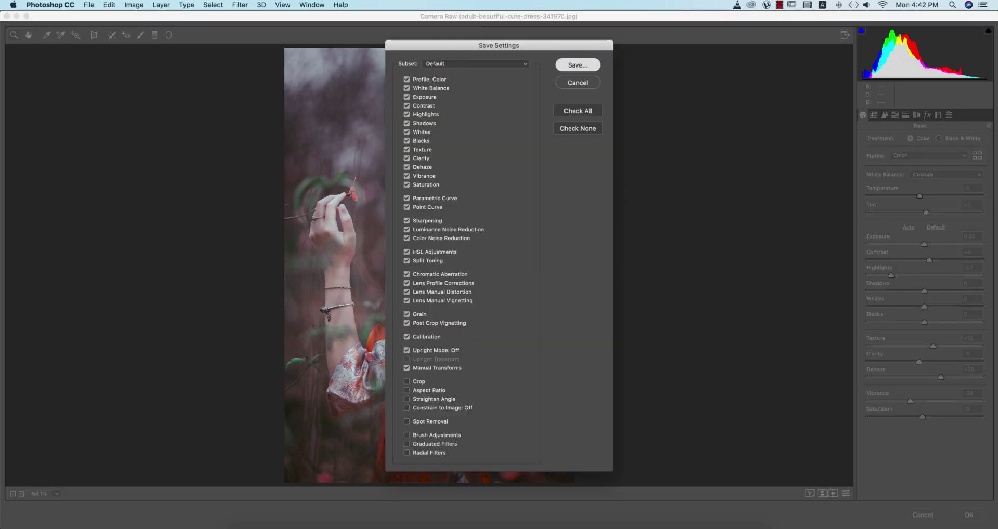
type("1")
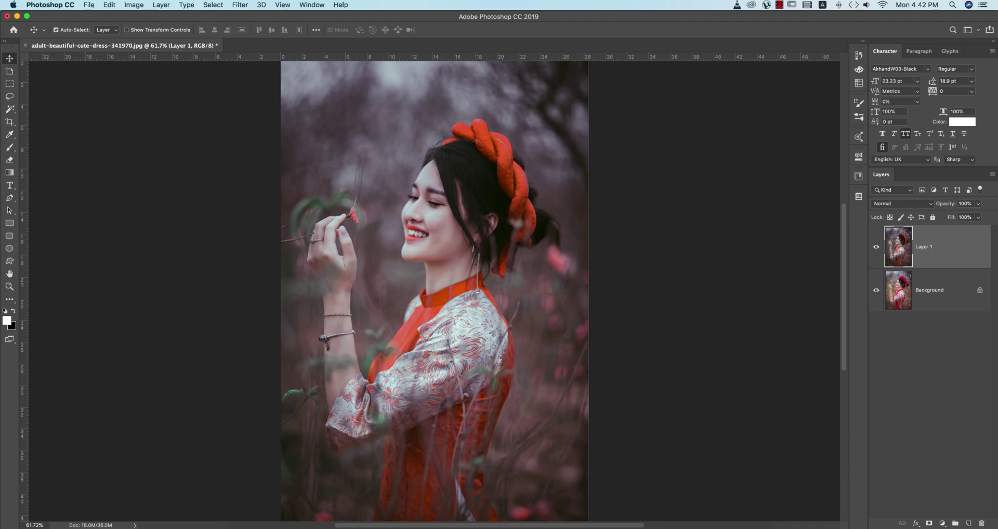
Open blossom-girl-smiling-vietnamese-341969.jpg from the 6-4-2020 folder and duplicate its background layer.
left_click(89, 4)
left_click(98, 29)
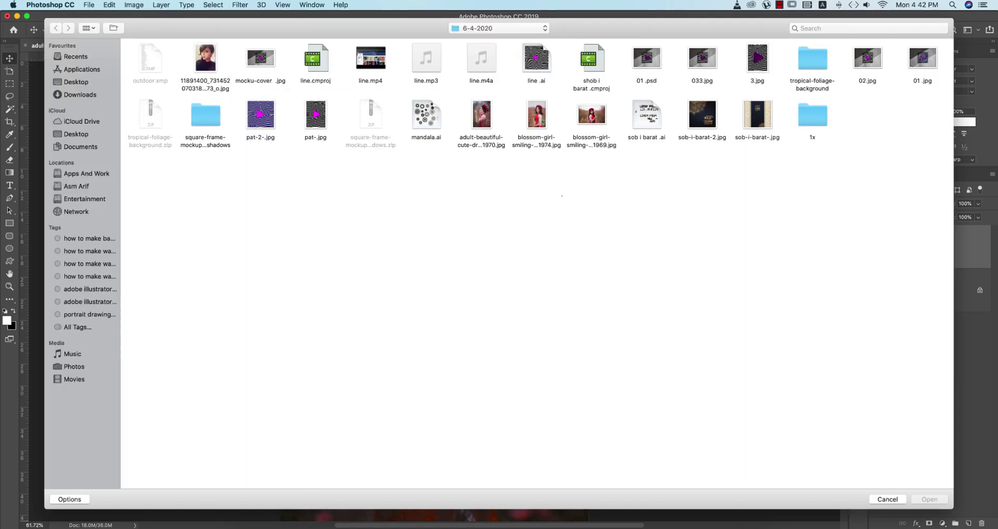
left_click(592, 114)
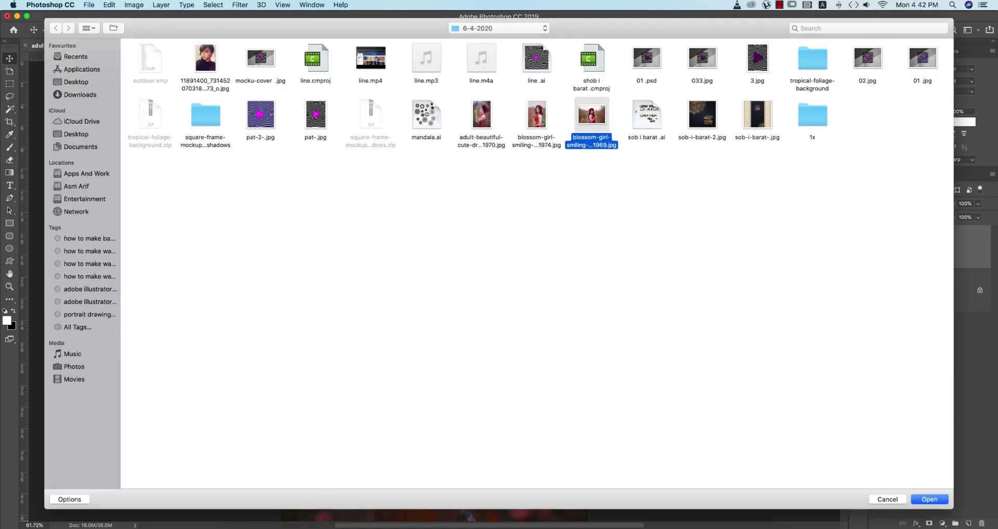
double_click(610, 144)
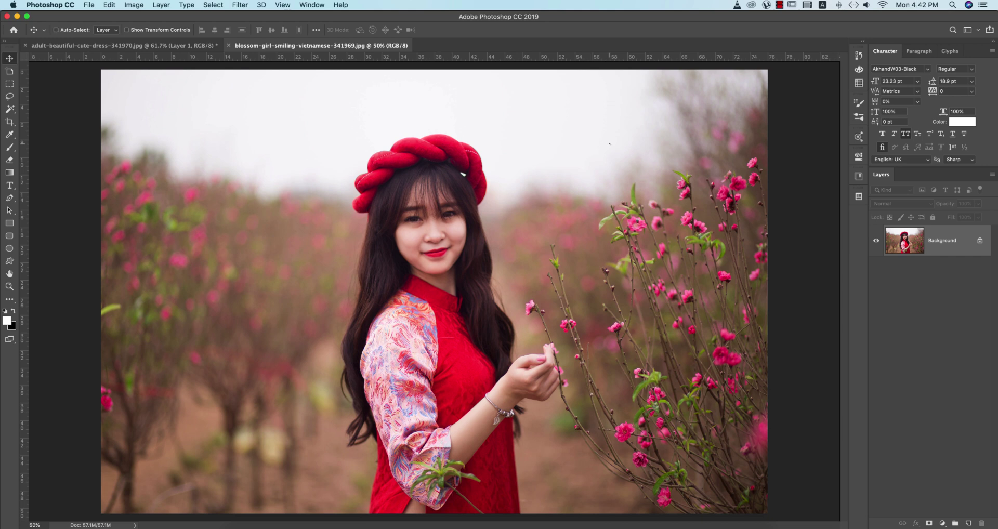
key("super+j")
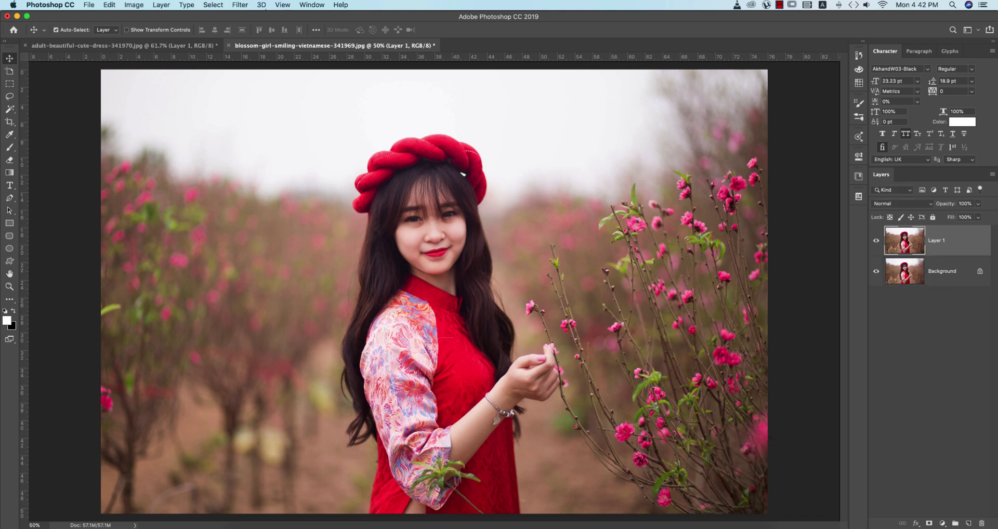
Apply the Camera Raw Filter to the duplicated layer with the settings loaded from outdoor.xmp in the 6-4-2020 folder.
left_click(239, 5)
left_click(267, 74)
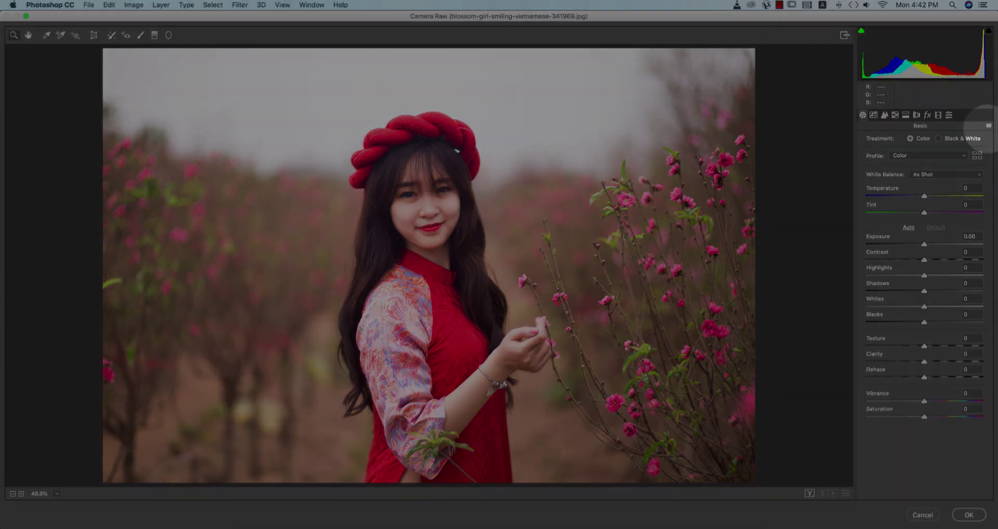
left_click(988, 126)
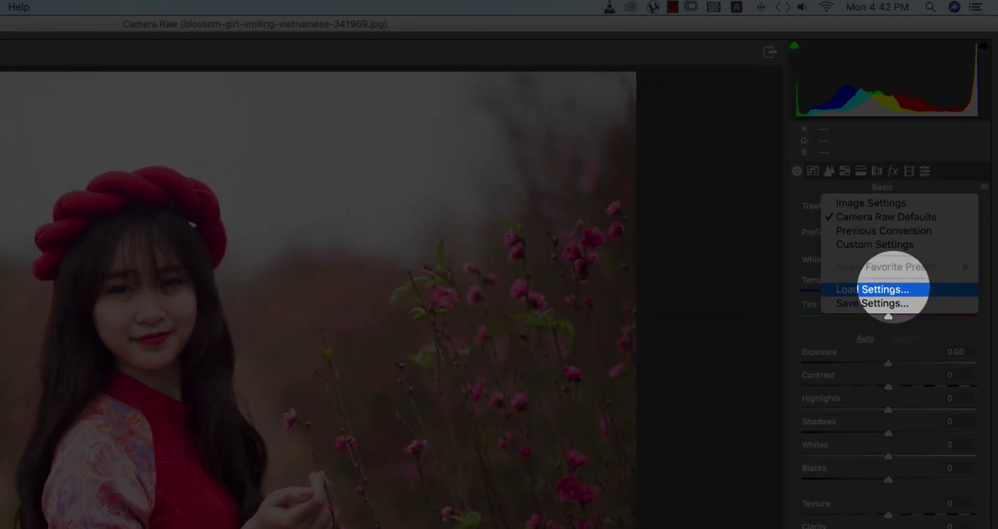
left_click(907, 248)
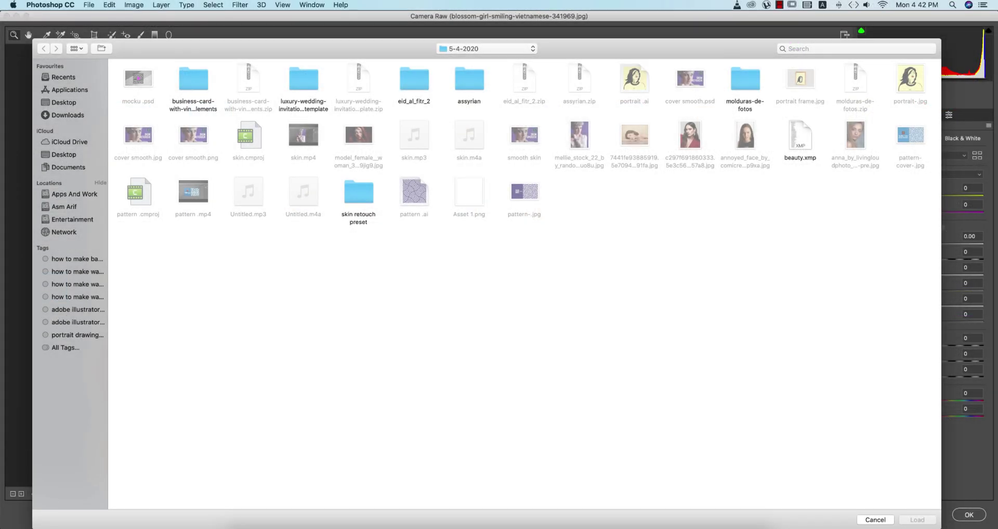
left_click(64, 207)
left_click(74, 194)
double_click(138, 84)
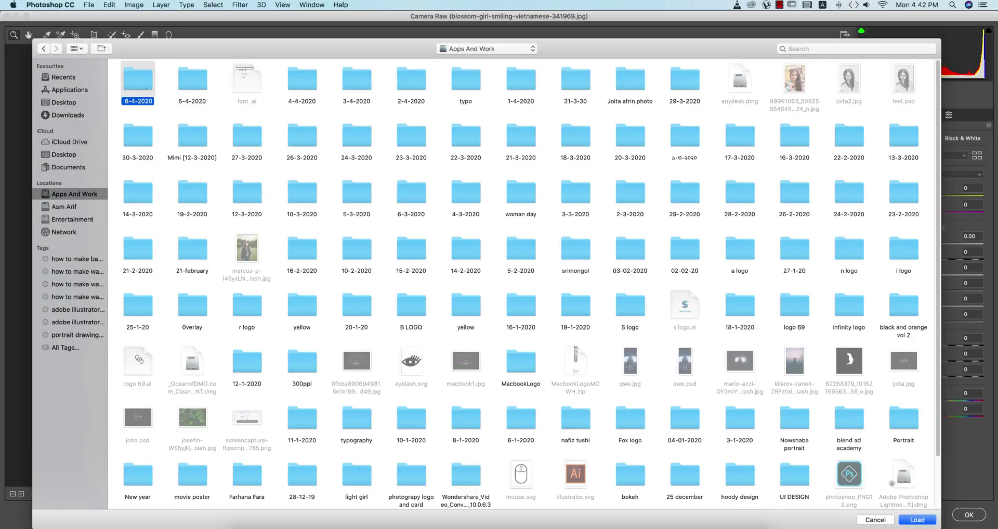
left_click(138, 83)
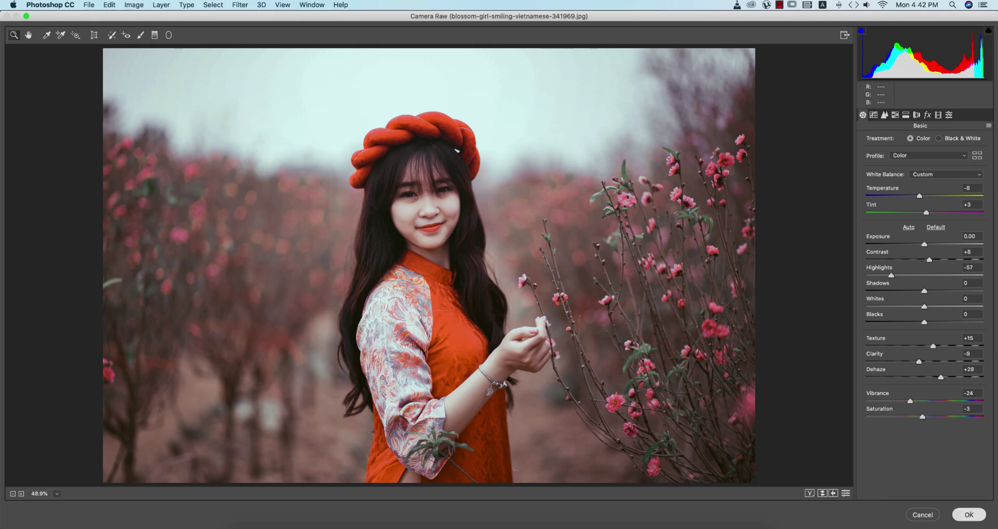
left_click(969, 515)
Open blossom-girl-smiling-vietnamese-341974.jpg and duplicate its background layer.
left_click(89, 5)
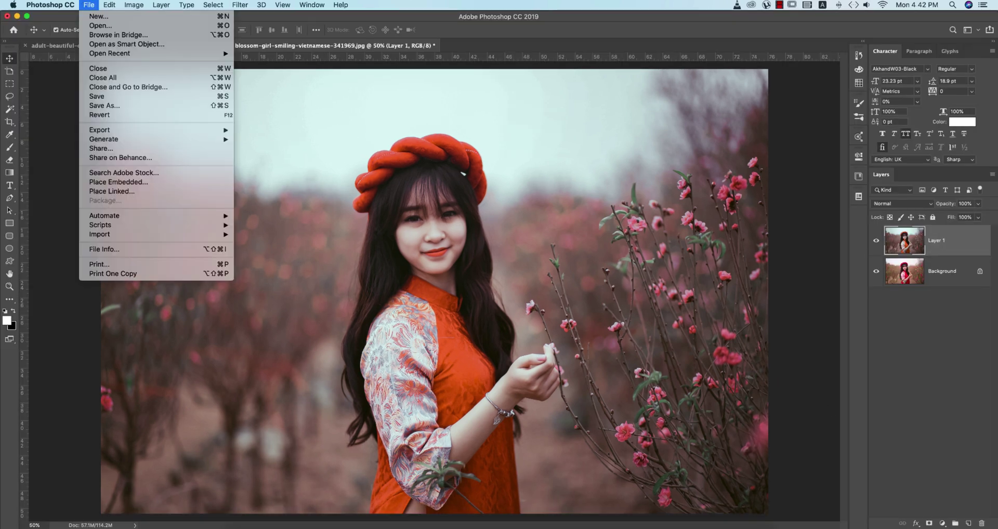
left_click(97, 28)
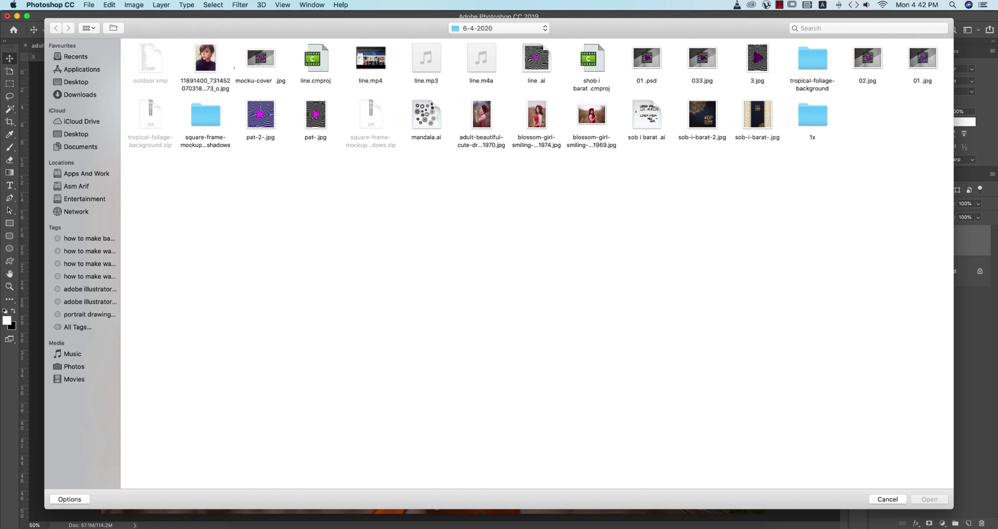
left_click(482, 114)
left_click(537, 115)
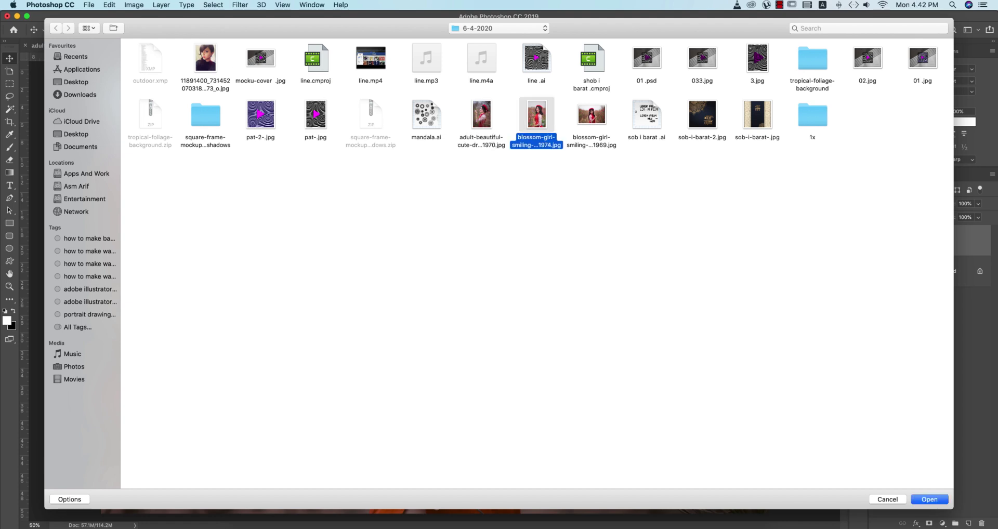
key("Return")
key("super+j")
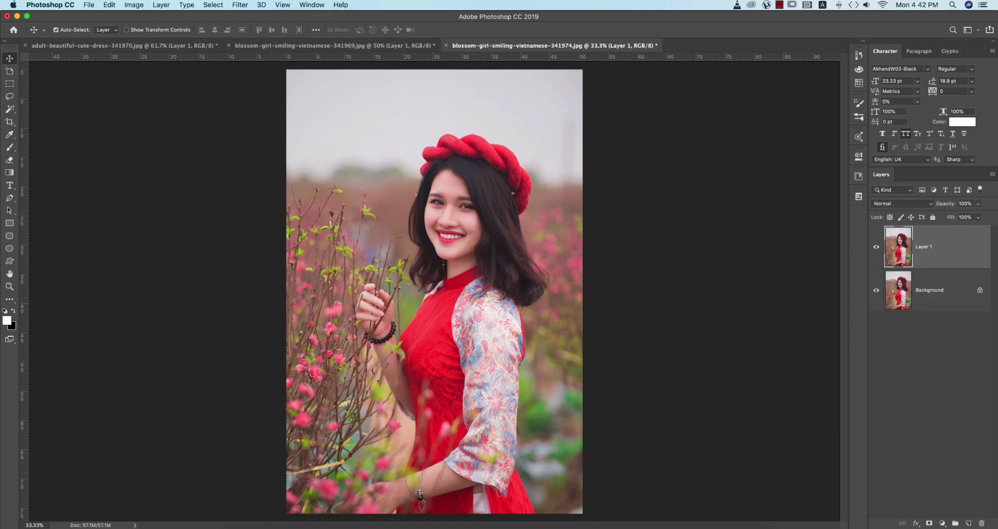
Load the saved outdoor.xmp settings in the Camera Raw Filter for the 341974 portrait's copied layer and apply them.
left_click(240, 5)
left_click(269, 65)
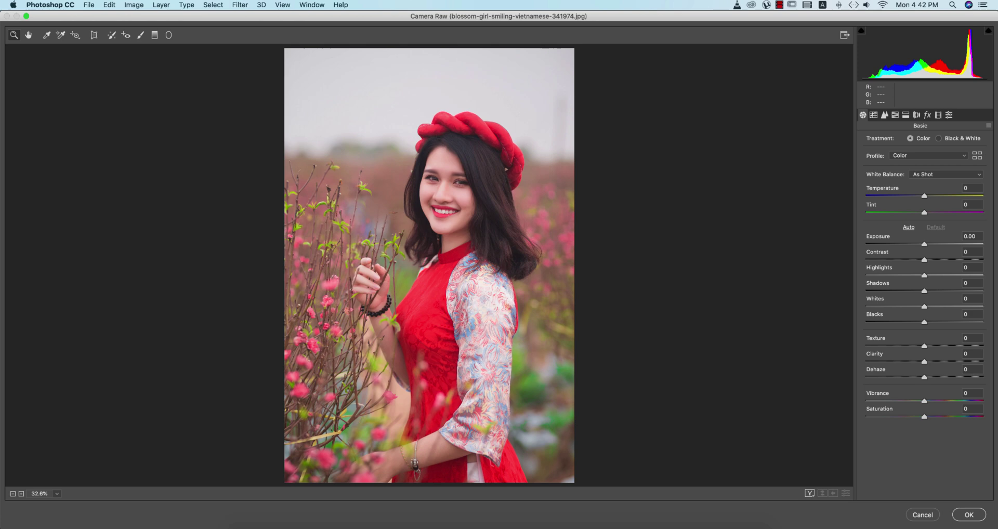
left_click(990, 126)
left_click(913, 194)
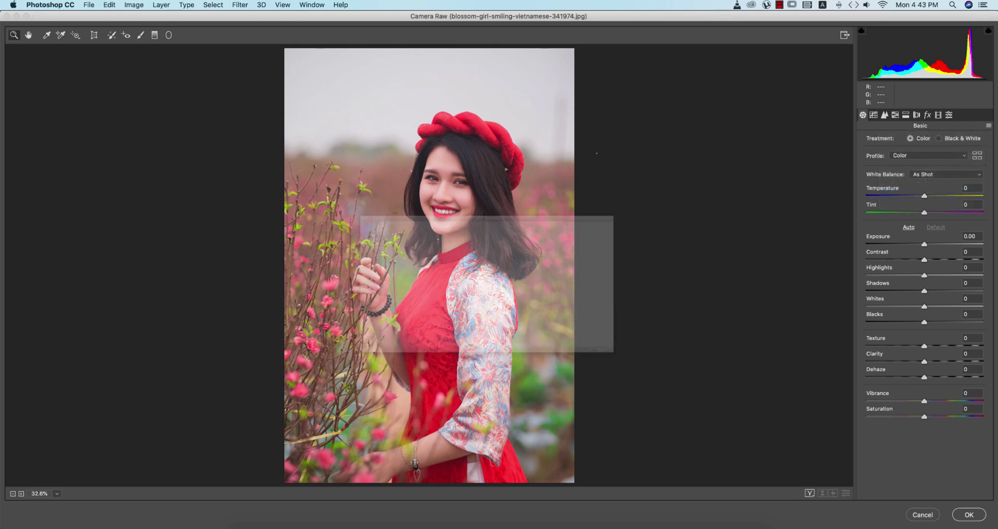
double_click(138, 83)
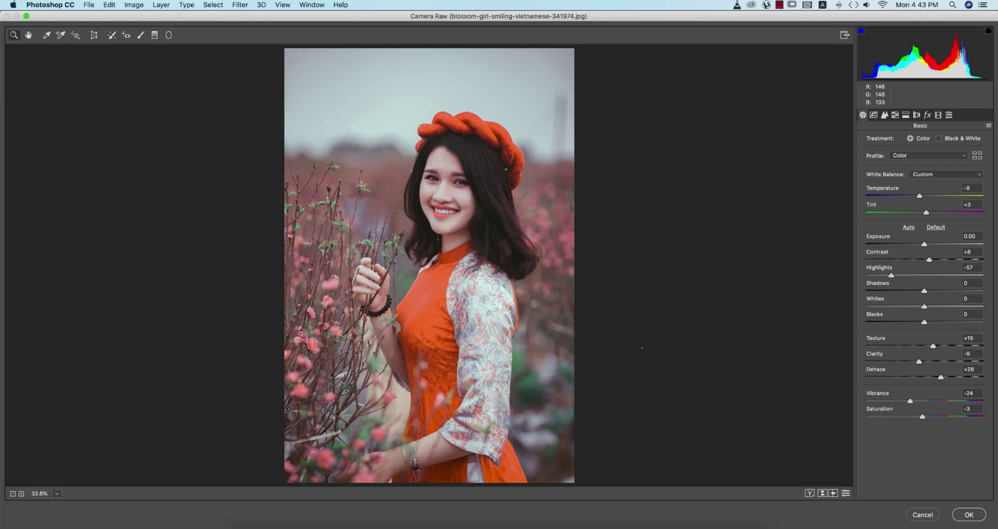
left_click(970, 515)
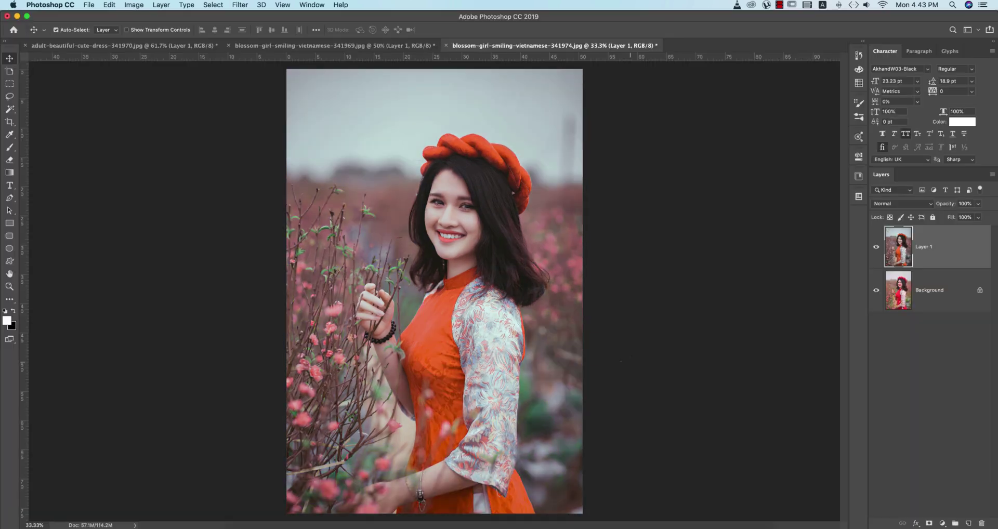
Switch to Lightroom Classic and open the 6-4-2020 folder on the Apps And Work drive in Finder.
mouse_move(323, 527)
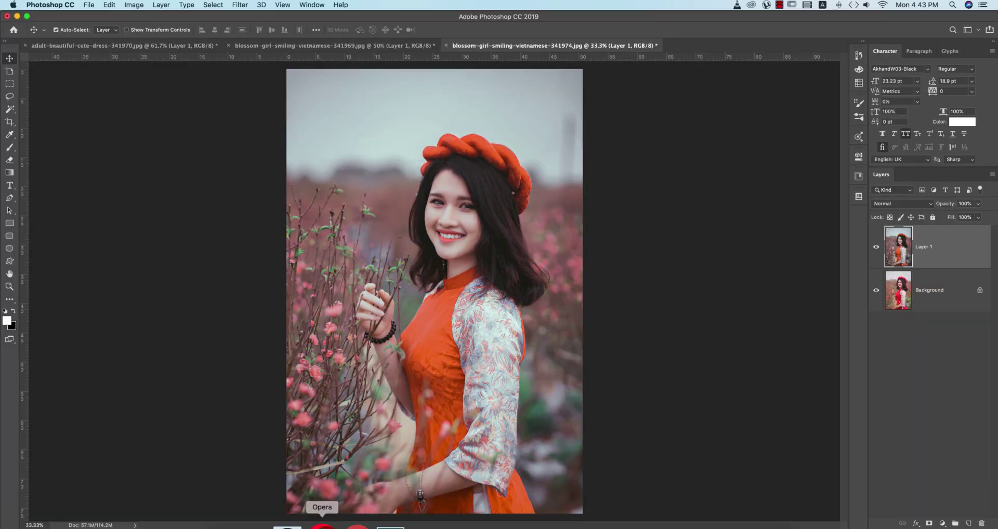
left_click(368, 525)
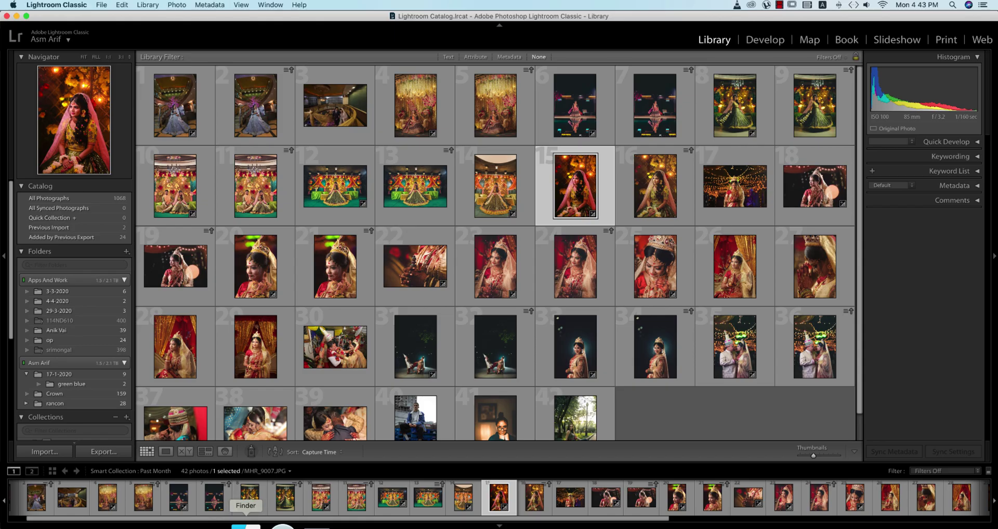
left_click(246, 525)
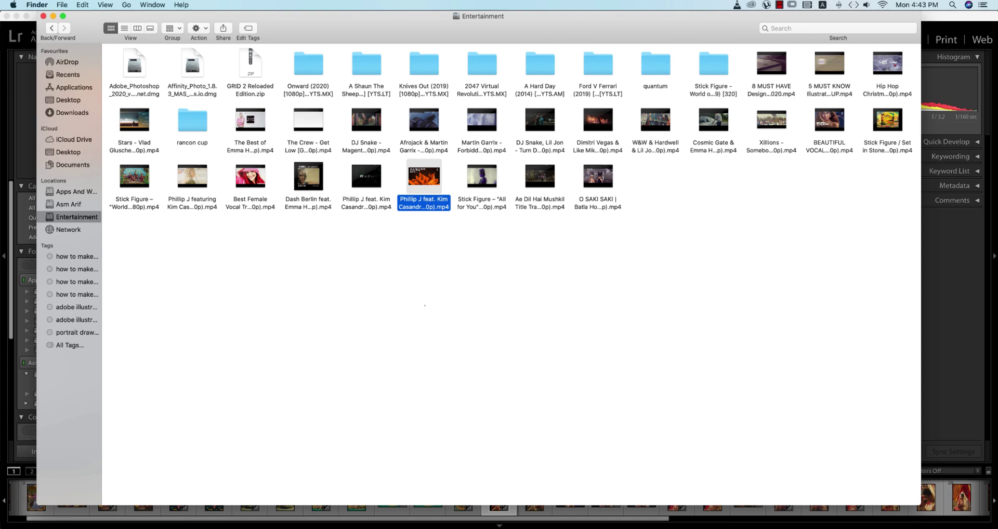
left_click(71, 191)
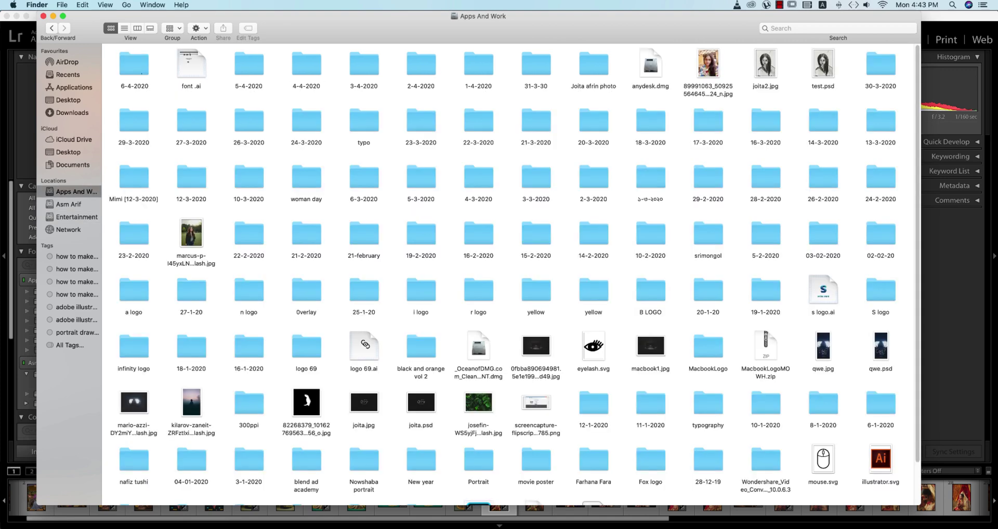
double_click(134, 65)
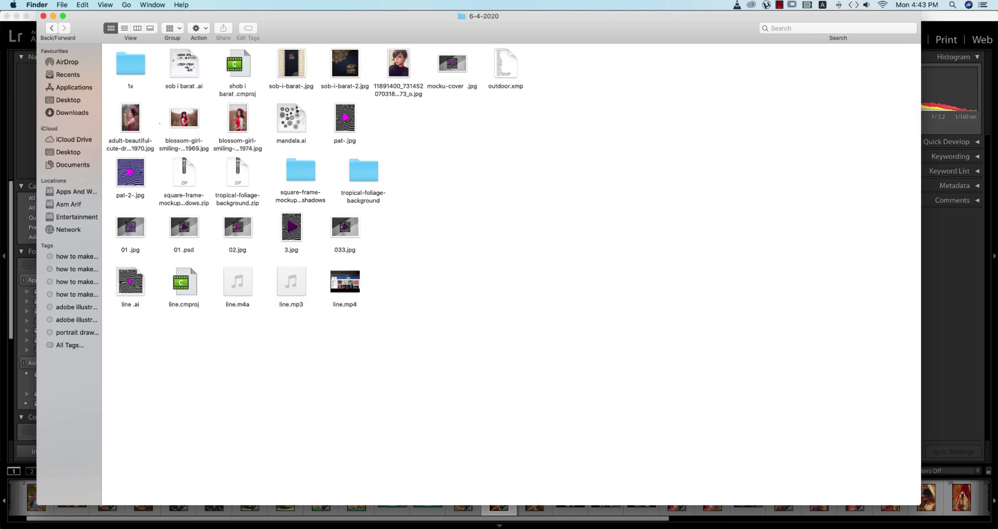
Import the three portrait photos 341969, 341974 and 341970 from the 6-4-2020 folder into the Lightroom catalog.
left_click(184, 118)
left_click(238, 118, "super")
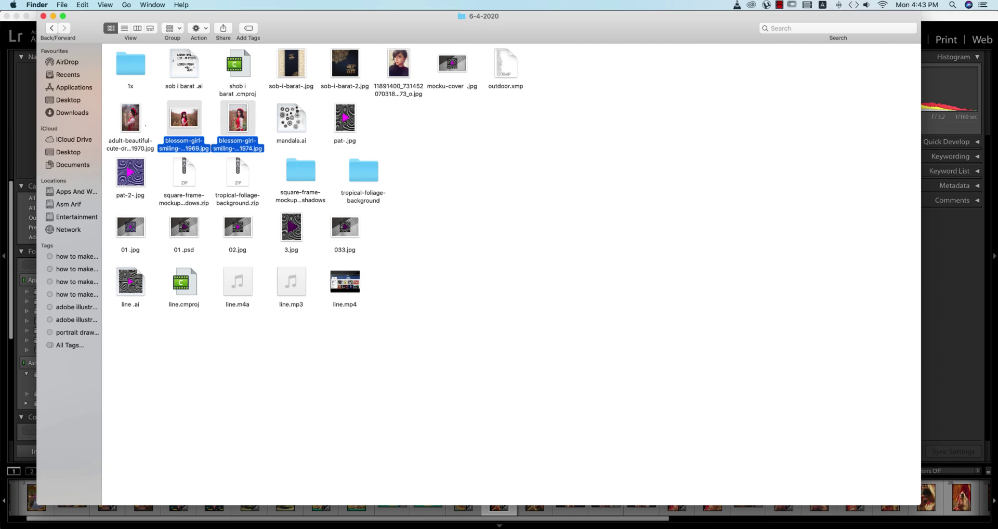
left_click(131, 118, "super")
left_click_drag(130, 117, 555, 189)
left_click_drag(579, 17, 754, 266)
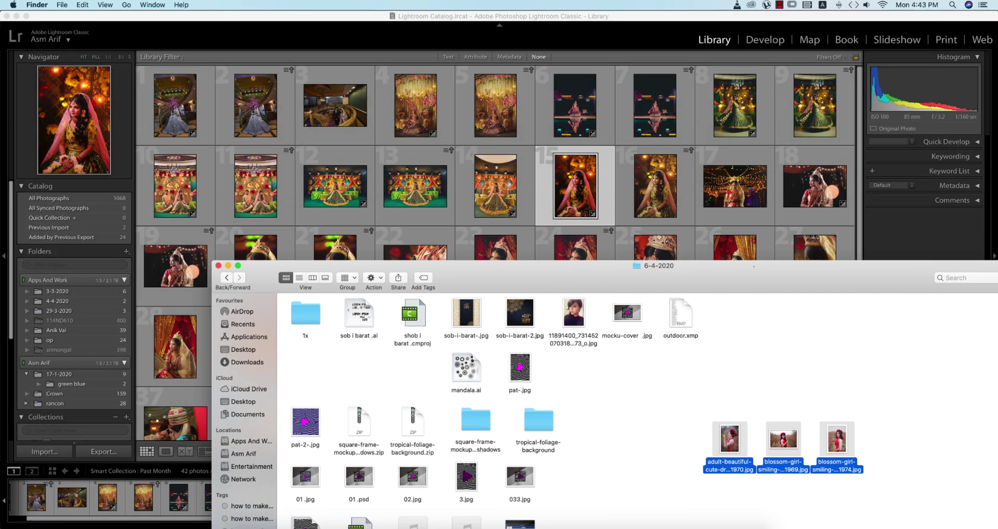
left_click_drag(730, 440, 692, 89)
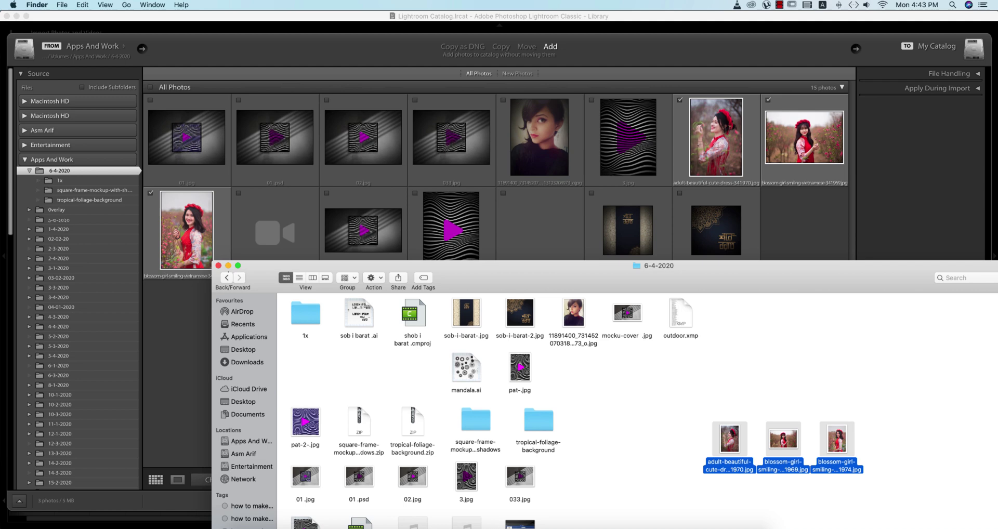
left_click(218, 266)
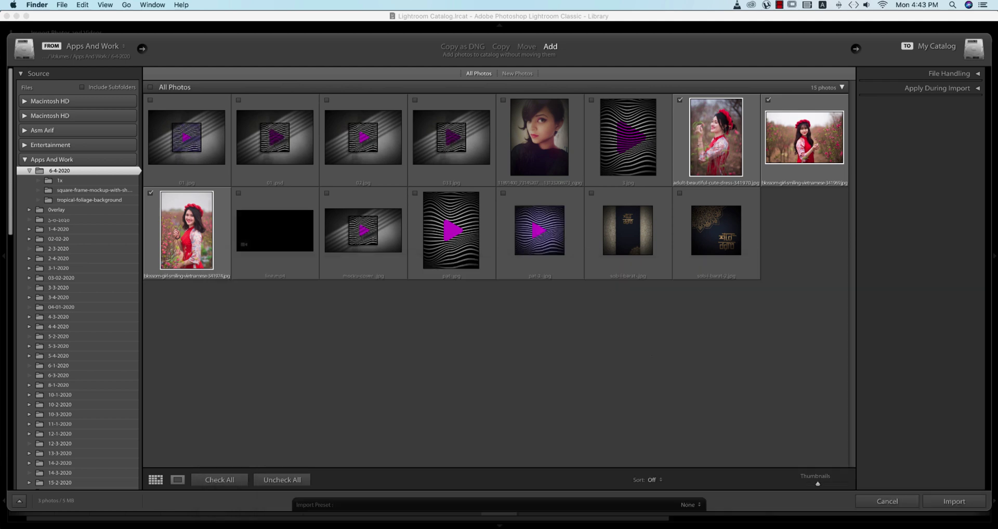
left_click(953, 501)
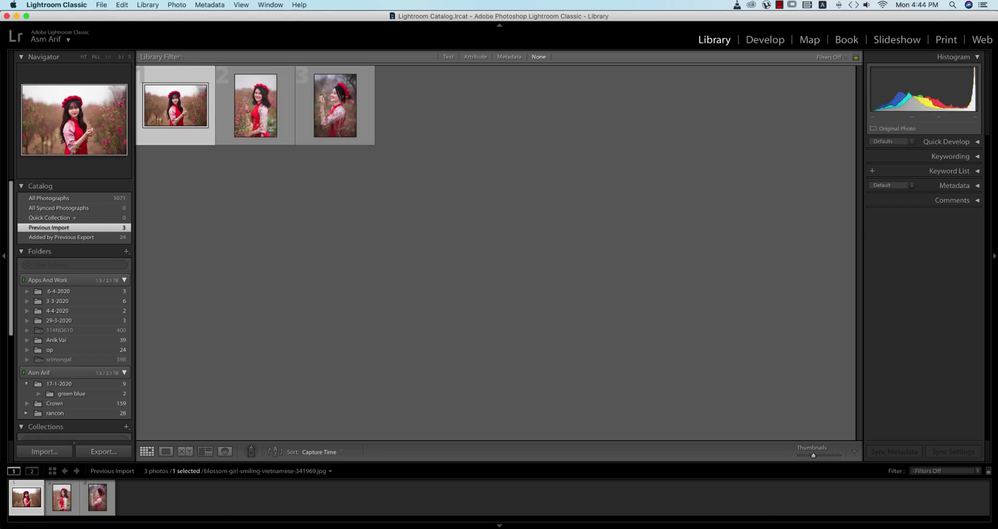
Open the 341969 portrait in the Develop module and import outdoor.xmp from the 6-4-2020 folder as a preset.
key("d")
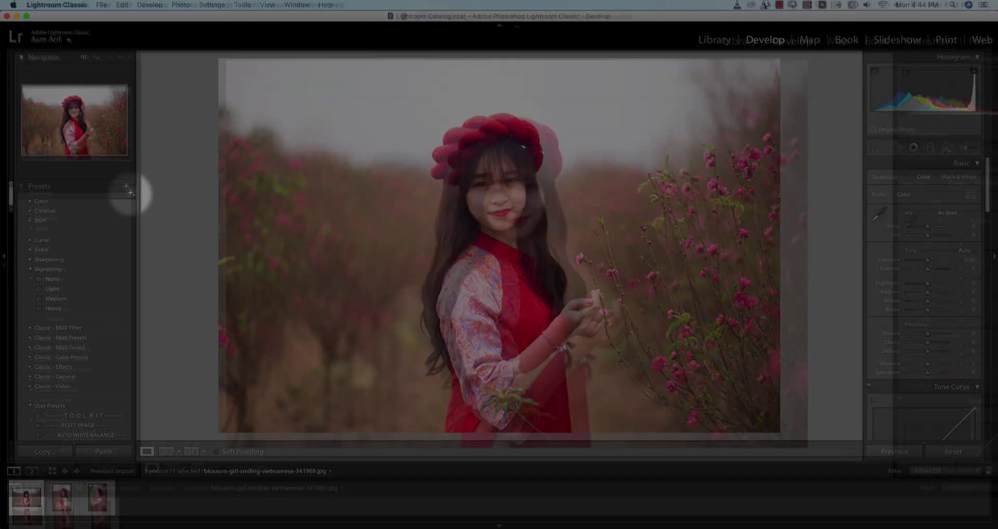
left_click(127, 188)
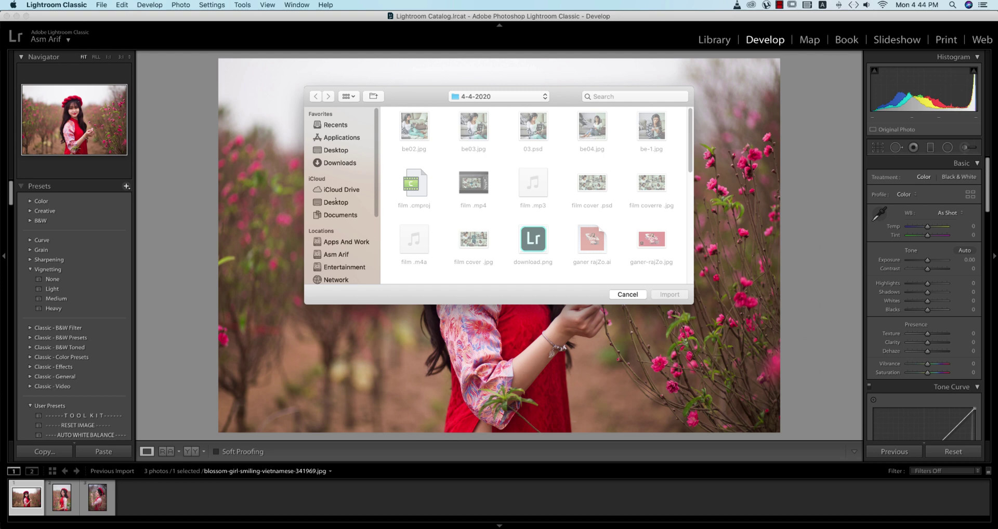
left_click(341, 189)
left_click(346, 242)
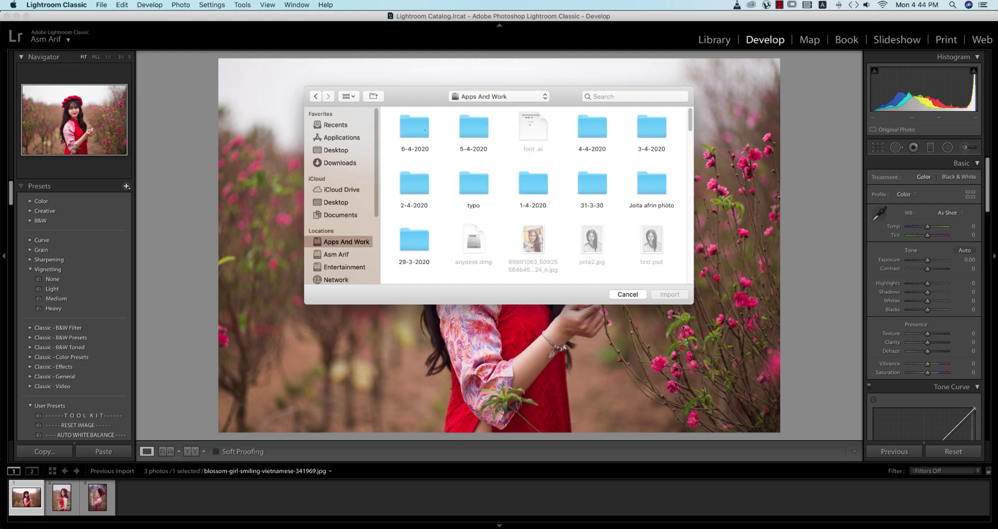
double_click(424, 130)
left_click(423, 126)
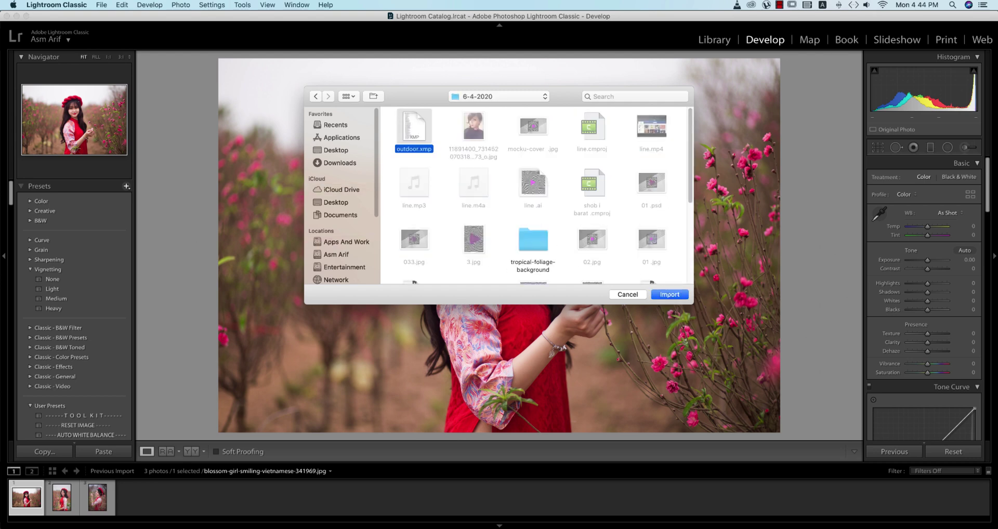
key("Return")
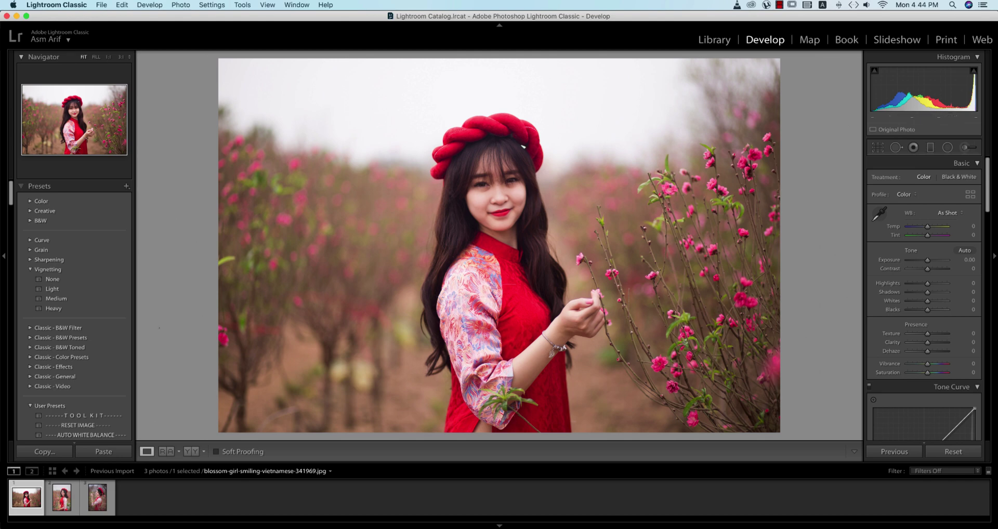
Apply the imported outdoor user preset to the 341969 portrait.
scroll(74, 312, "down", 8)
scroll(74, 312, "down", 10)
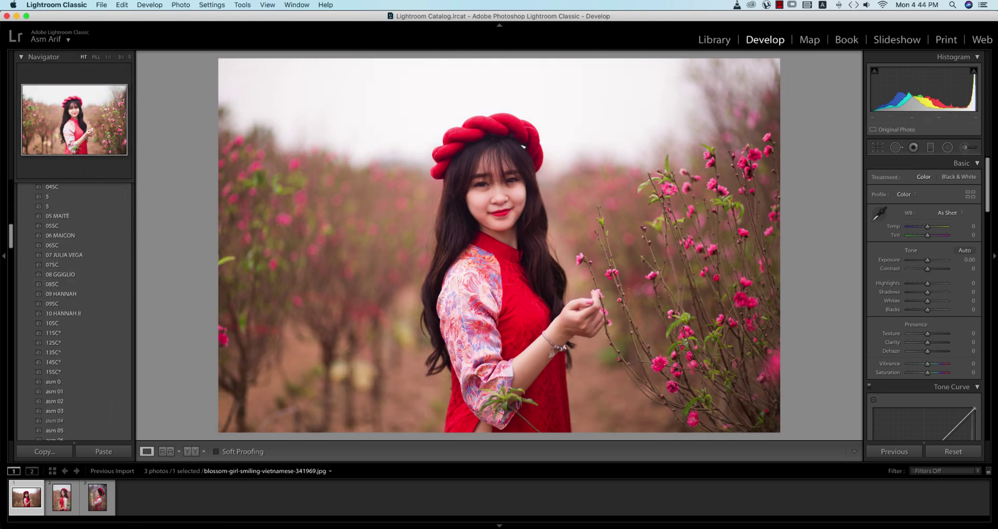
scroll(73, 323, "down", 10)
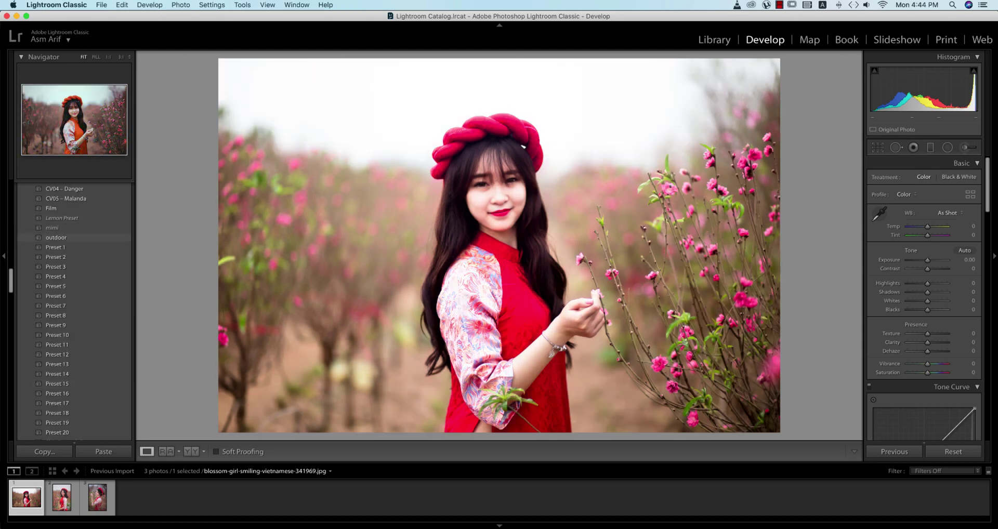
left_click(73, 238)
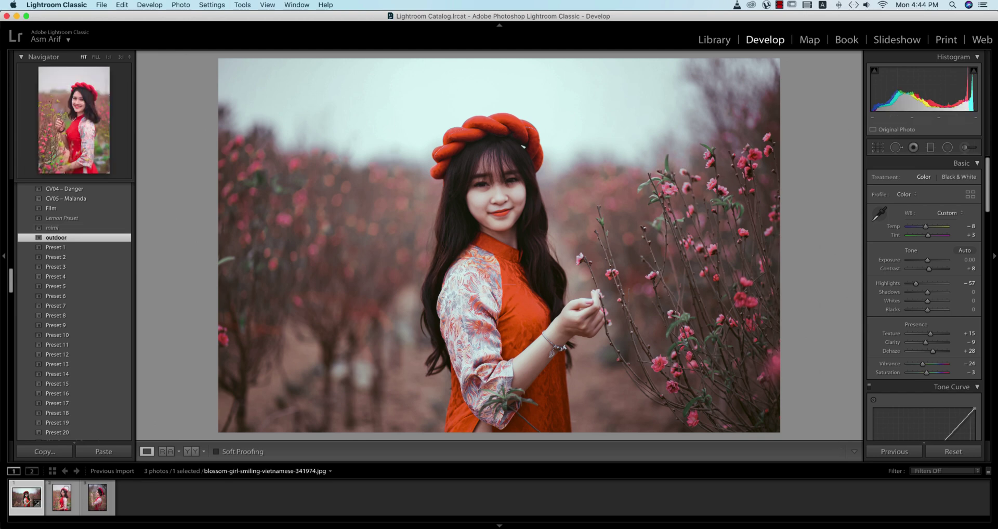
Synchronize the 341969 portrait's develop settings to the other two imported portraits and review each graded photo.
left_click(62, 497)
left_click(97, 497)
left_click(26, 498)
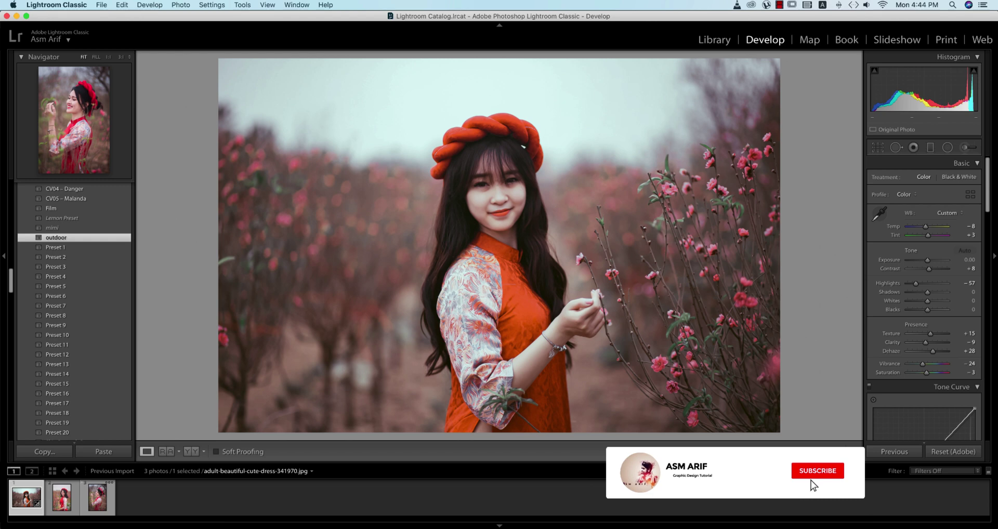
left_click(97, 498, "shift")
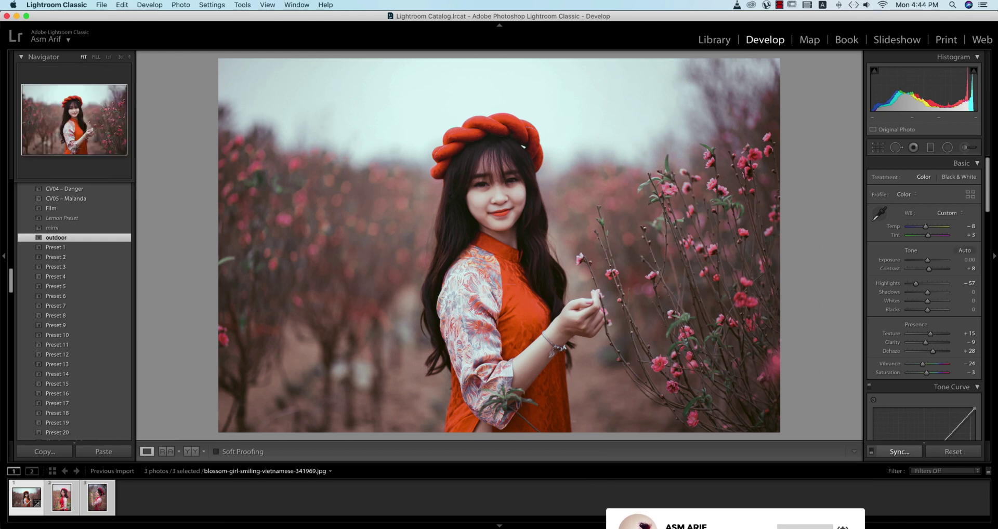
key("super+shift+s")
key("Return")
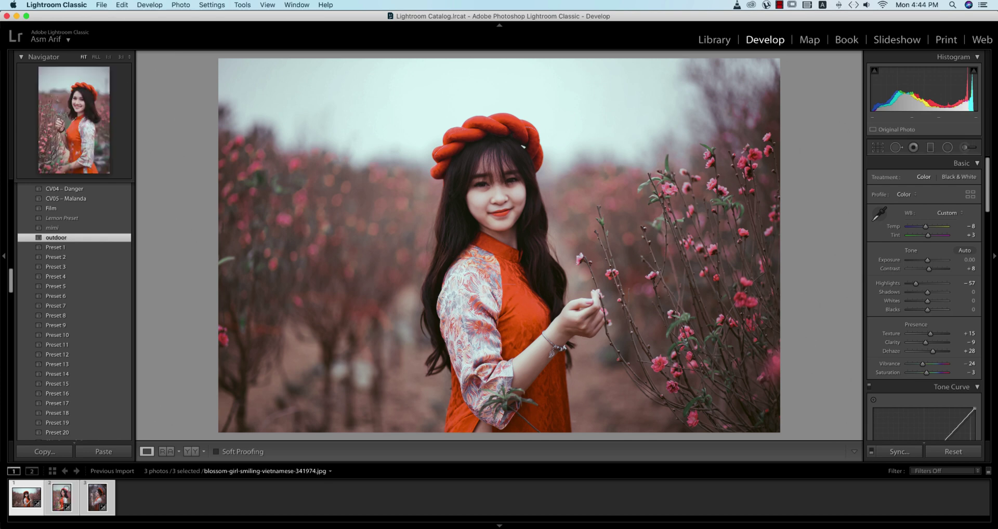
key("Right")
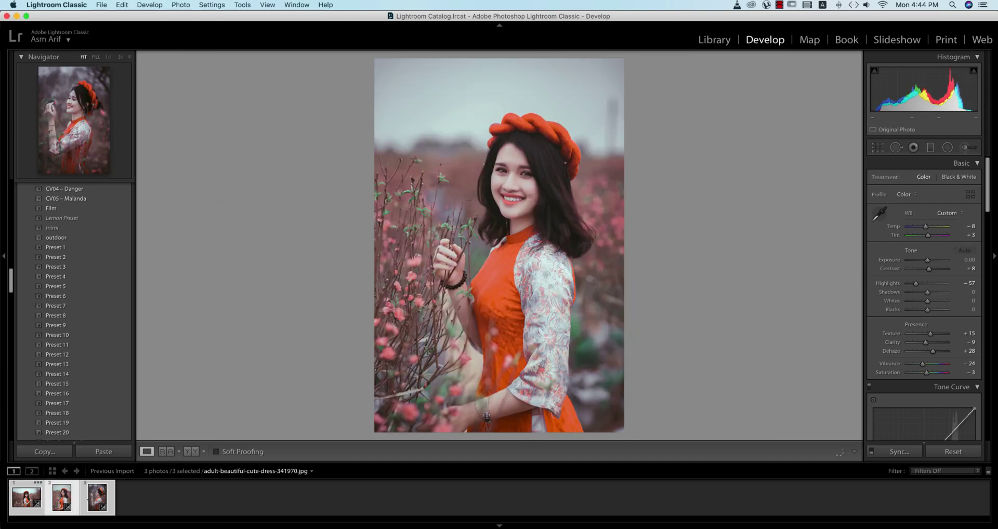
key("Right")
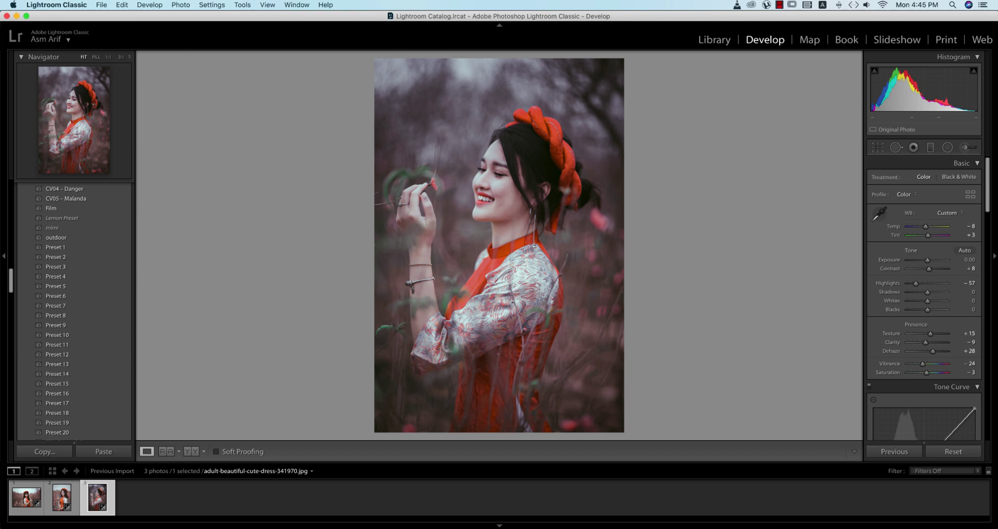
key("Left")
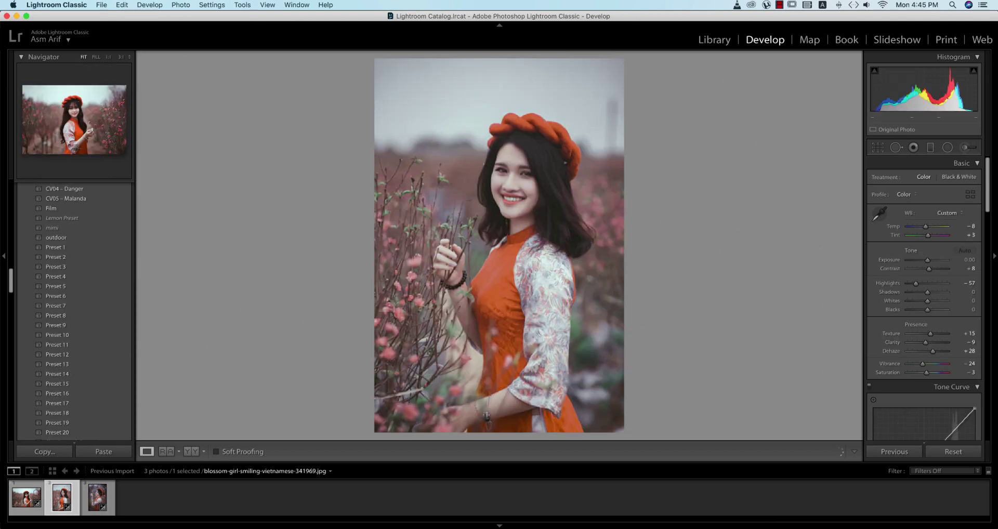
key("Left")
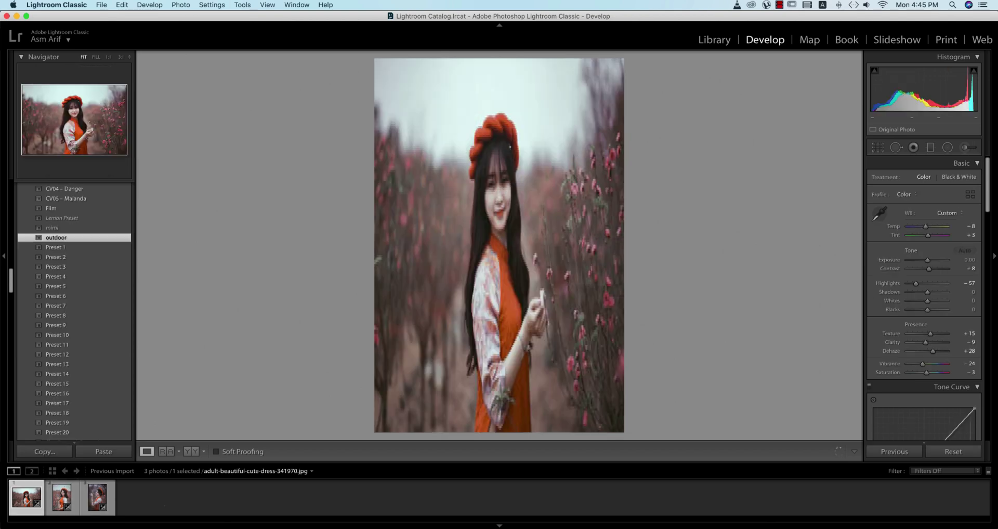
Select all three graded portraits and open the export settings for them.
key("super+d")
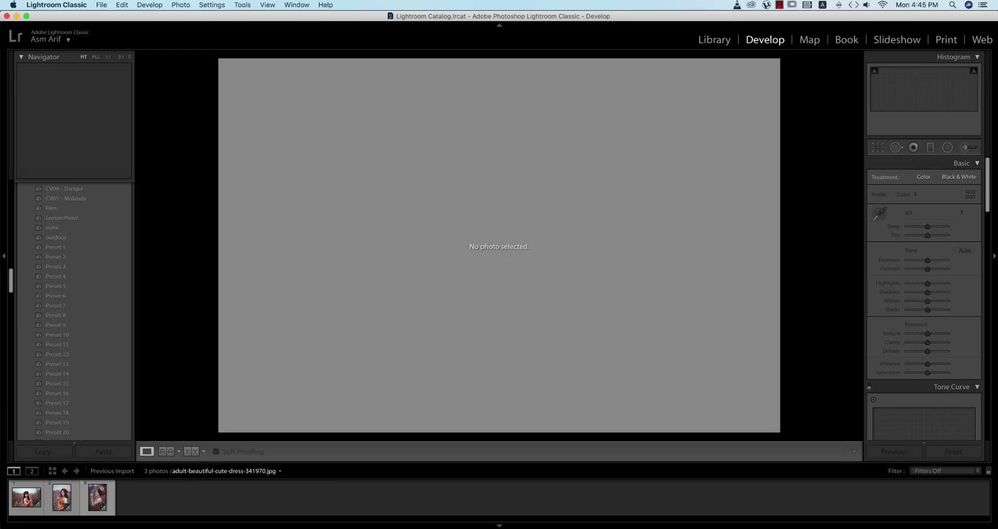
left_click(98, 497)
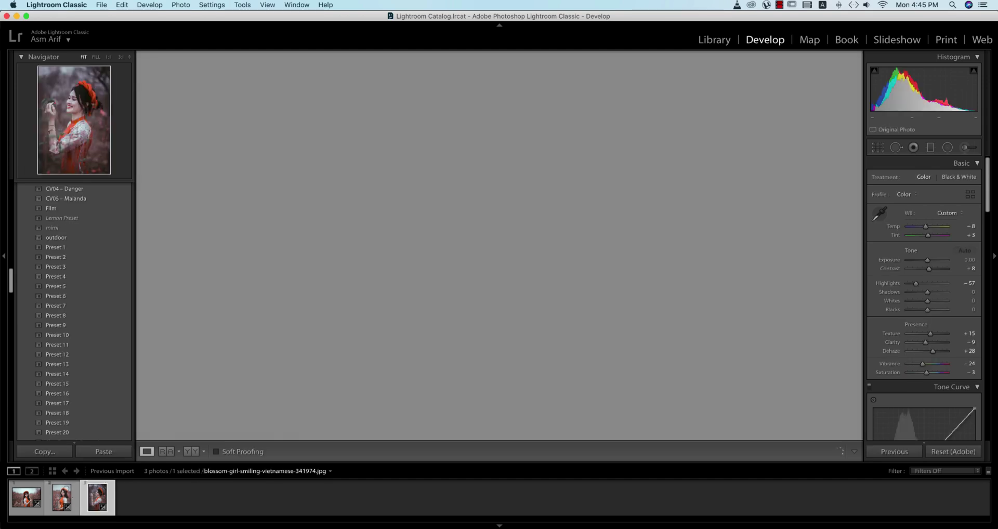
left_click(62, 498, "super")
key("super+a")
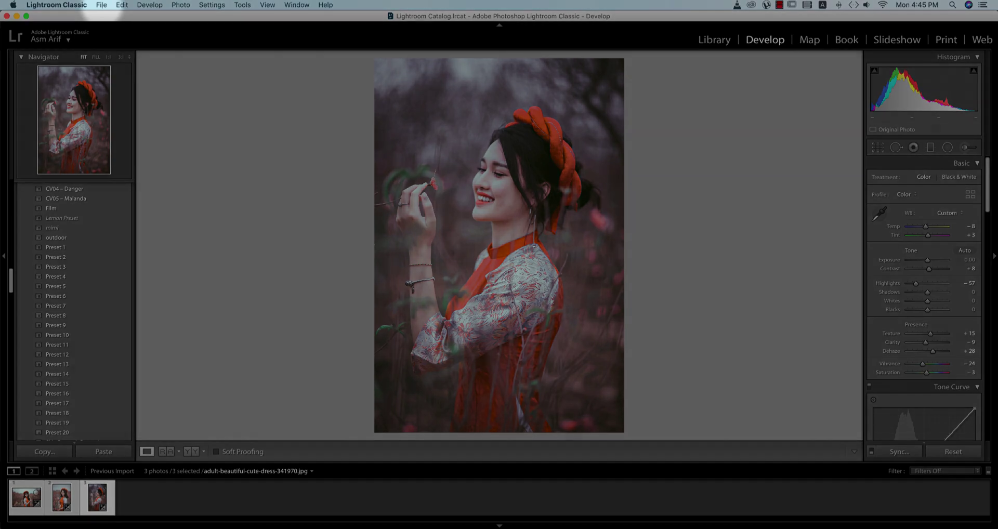
left_click(102, 4)
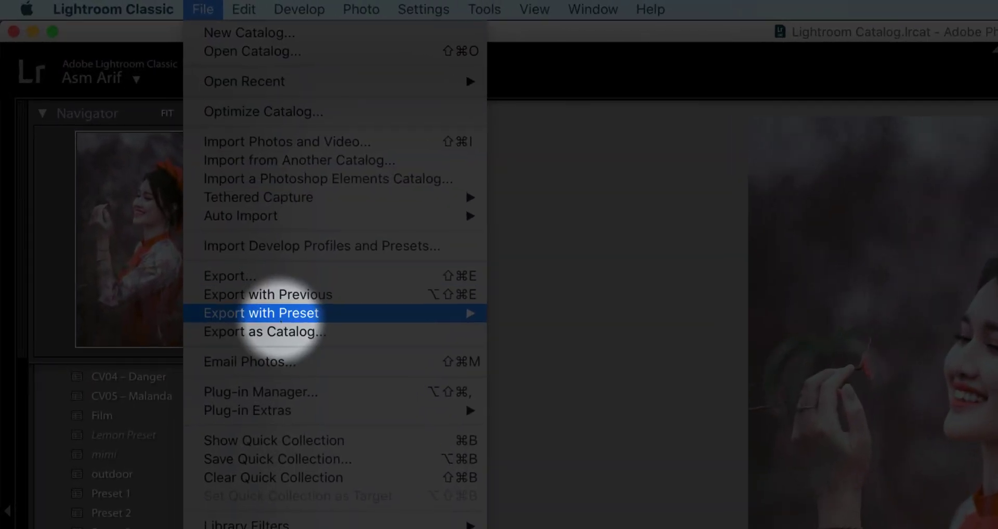
left_click(335, 276)
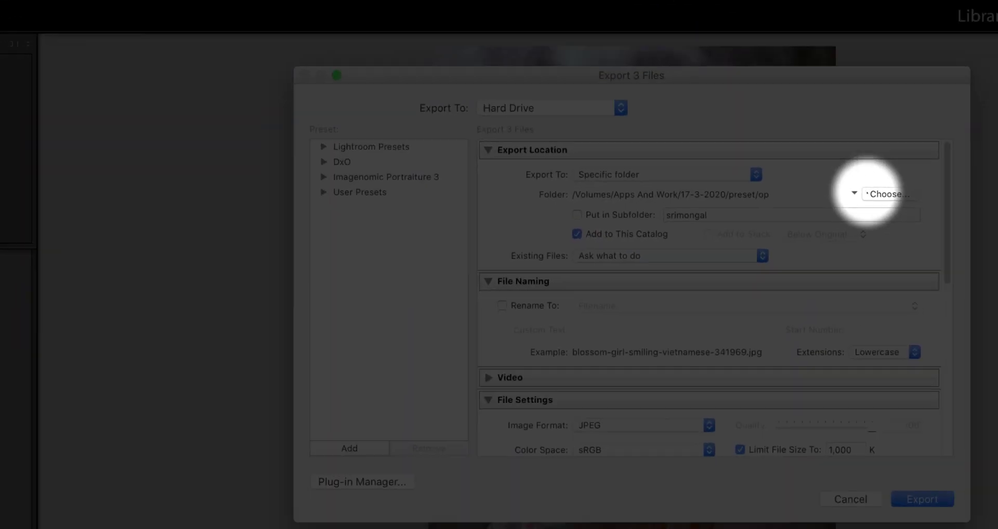
Choose 6-4-2020 as the destination folder and export the three portraits as JPEG files.
left_click(759, 162)
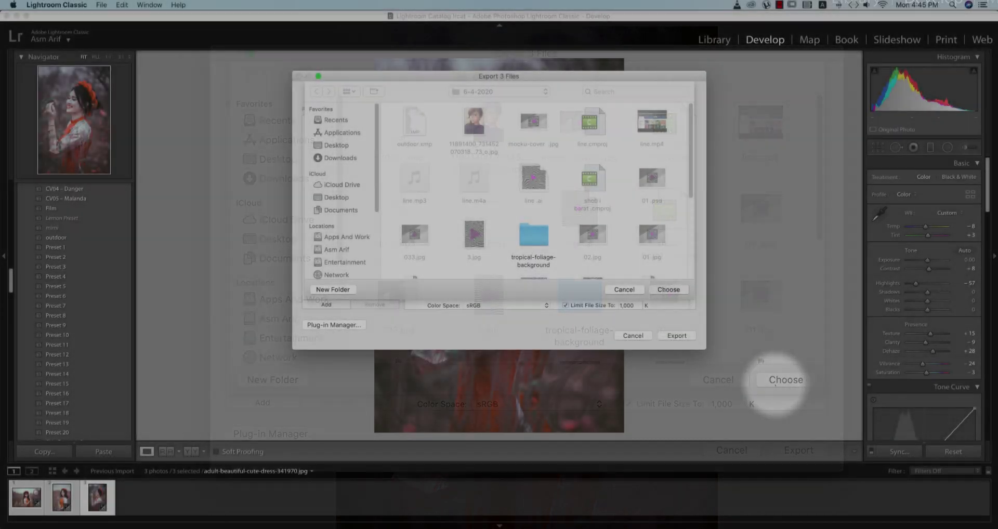
left_click(776, 384)
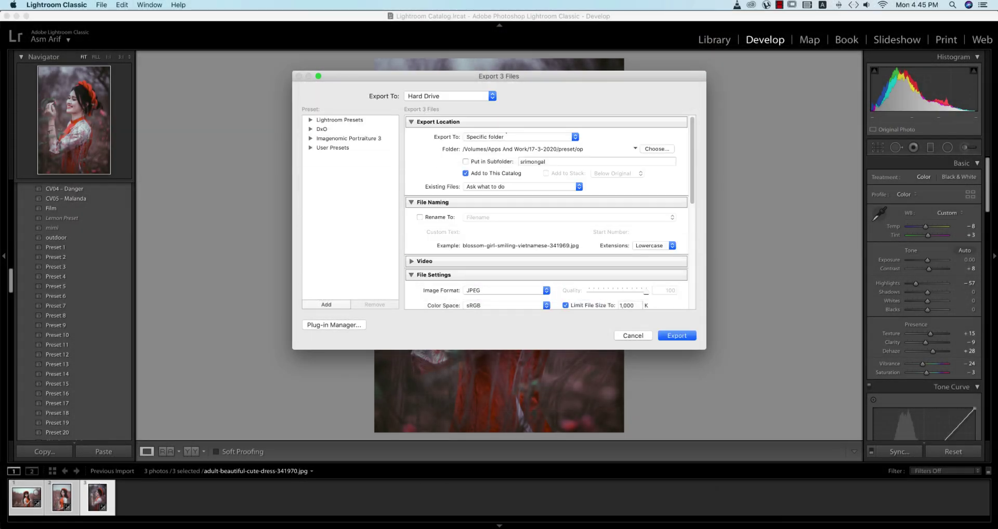
scroll(547, 208, "down", 2)
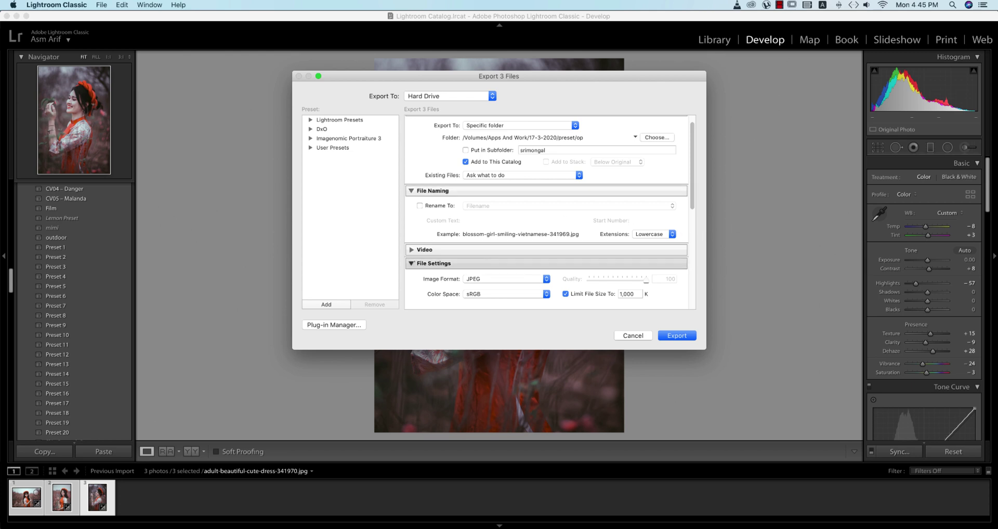
scroll(547, 213, "down", 1)
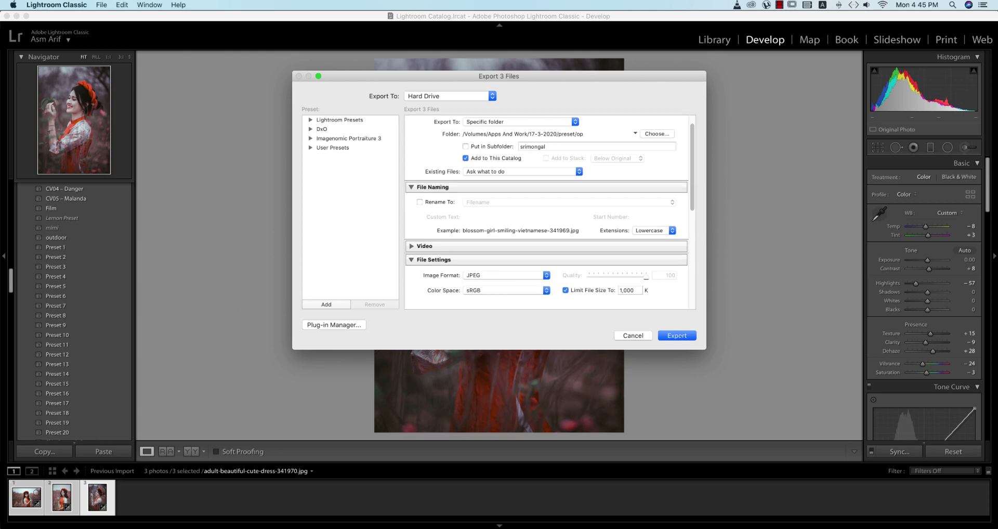
left_click(681, 335)
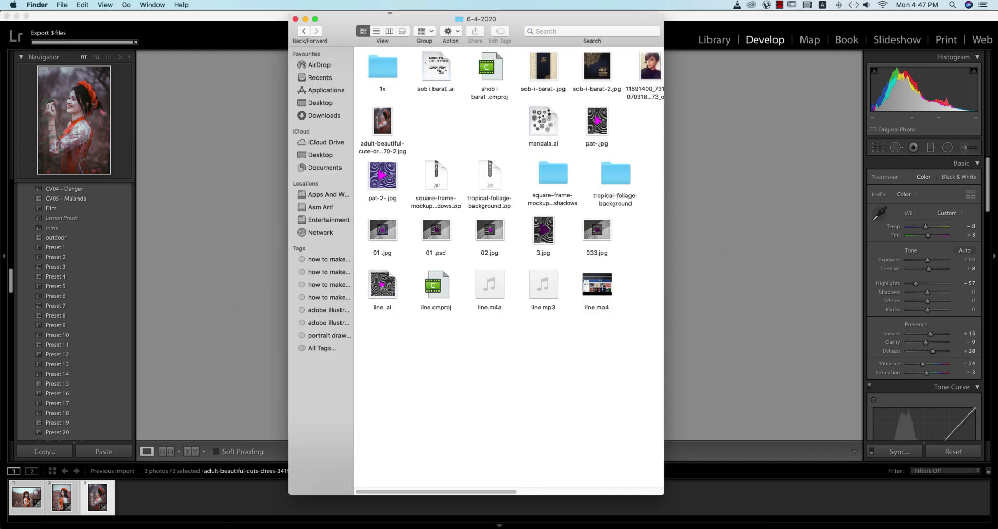
Widen the 6-4-2020 folder window and move the two exported blossom-girl JPEGs (341969-2 and 341974-2) beside the exported 341970-2 portrait.
left_click(395, 123)
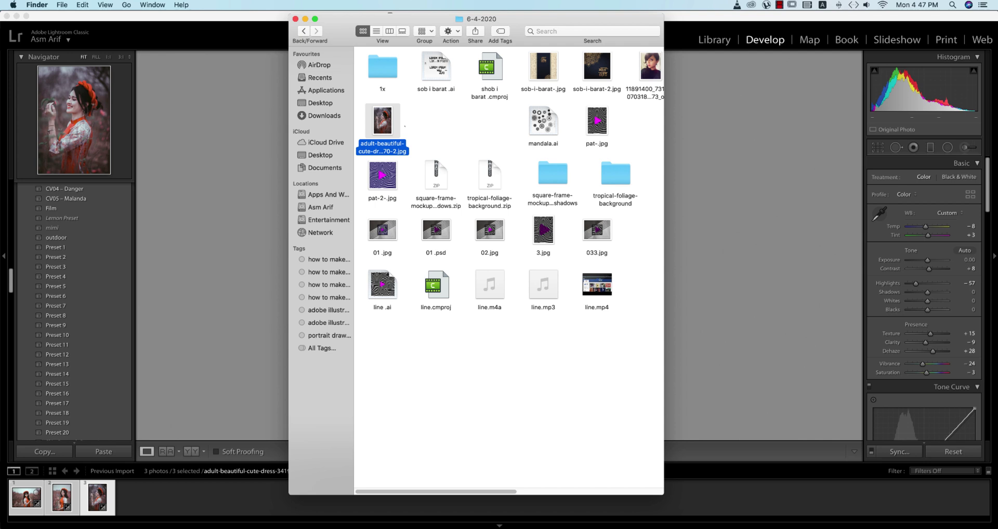
left_click_drag(664, 209, 997, 209)
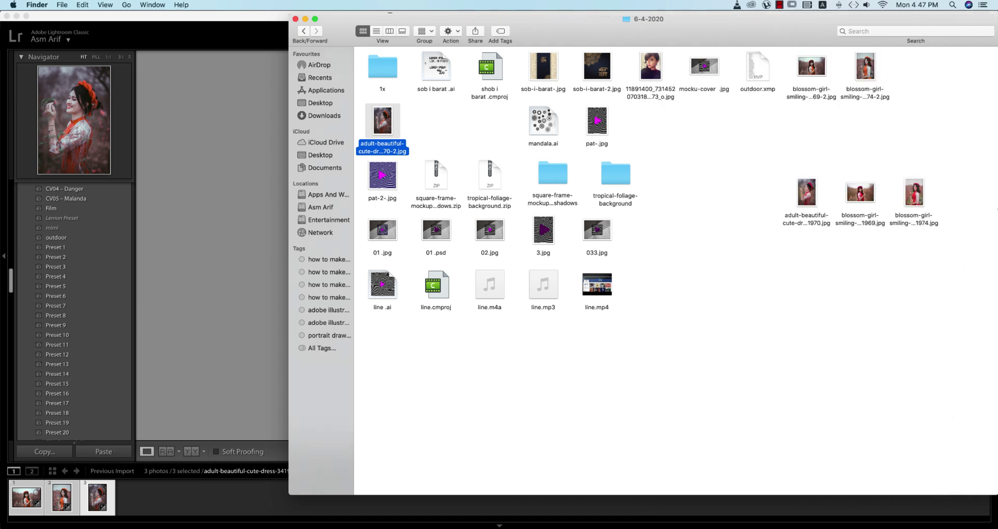
left_click_drag(812, 68, 451, 114)
left_click_drag(865, 68, 494, 127)
Open the three exported portraits in Preview to check their grading, and move the viewer clear of the exported files.
double_click(383, 122)
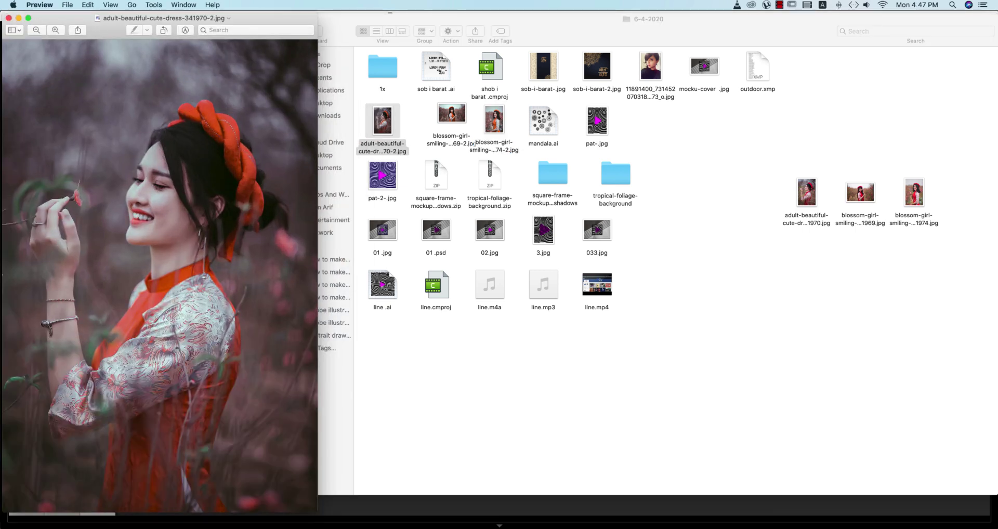
double_click(452, 113)
double_click(494, 120)
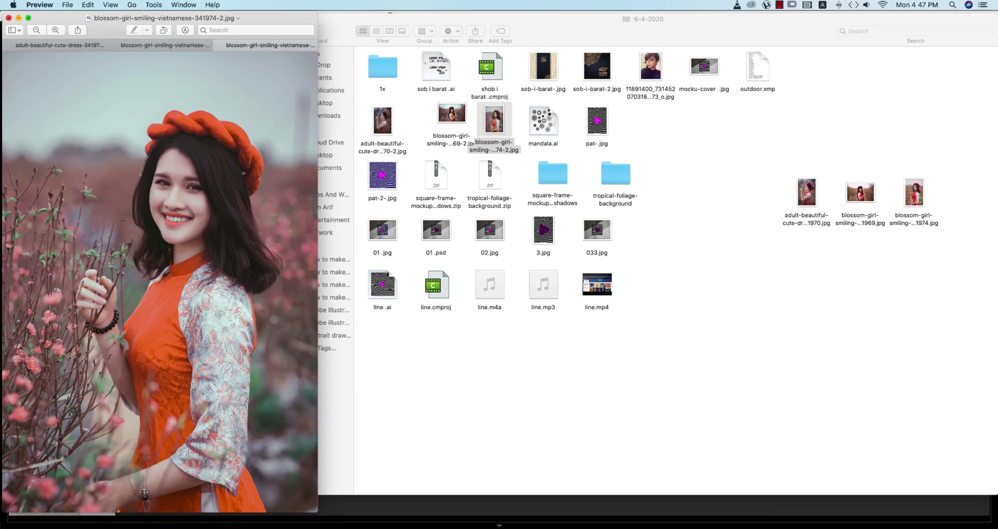
left_click_drag(38, 21, 371, 19)
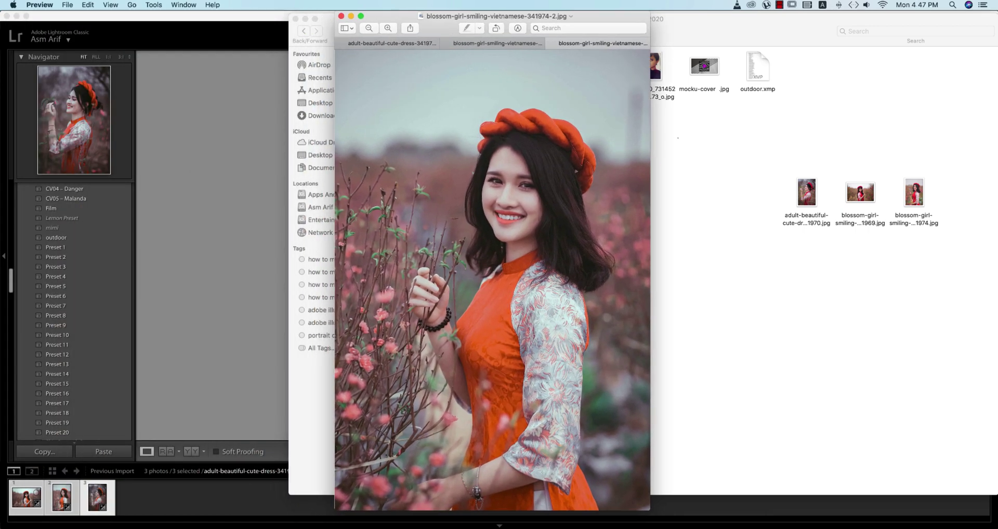
Open the original blossom-girl-smiling-vietnamese-341974.jpg and compare it with the exported 341974-2 version.
double_click(914, 196)
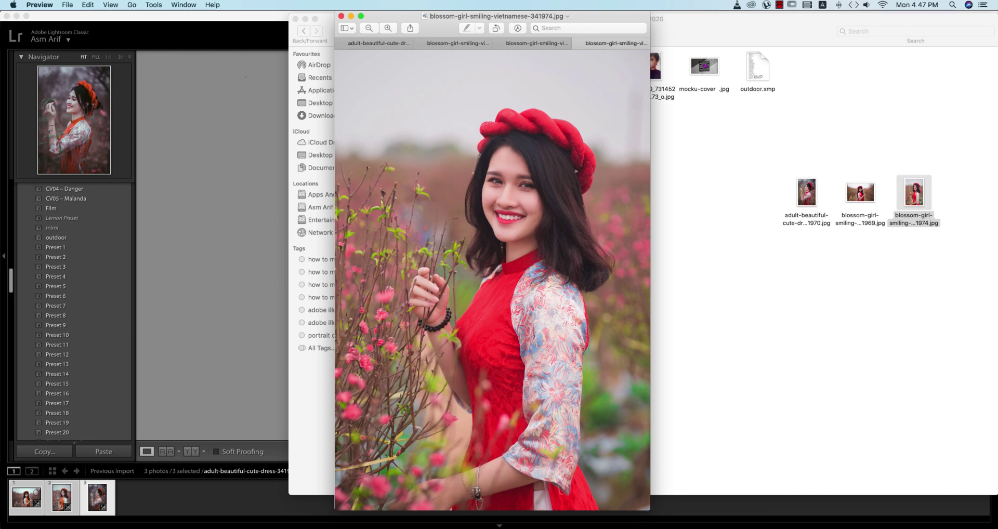
left_click_drag(489, 16, 657, 16)
left_click(382, 121)
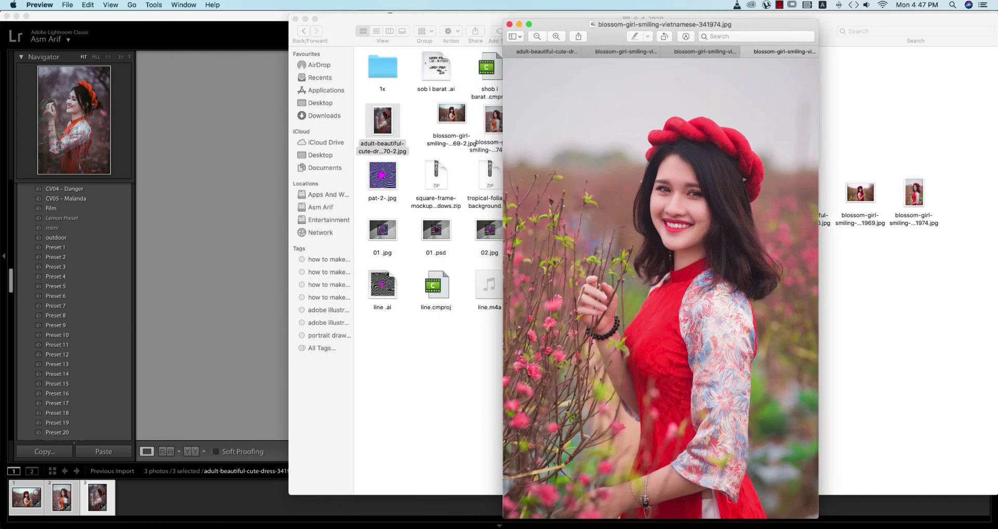
left_click(416, 123)
double_click(494, 120)
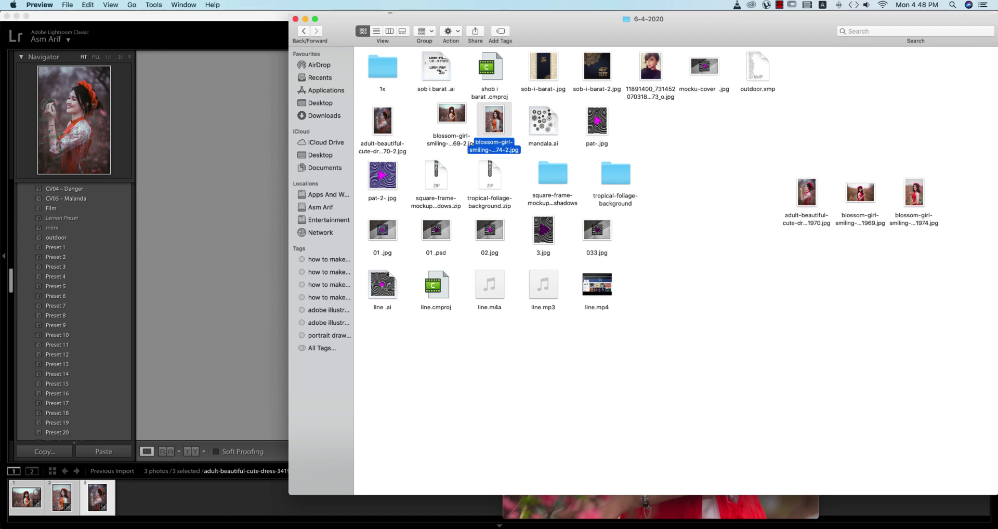
Switch back to Lightroom Classic and show the 341974 portrait in a side-by-side before and after comparison.
left_click(62, 498)
key("y")
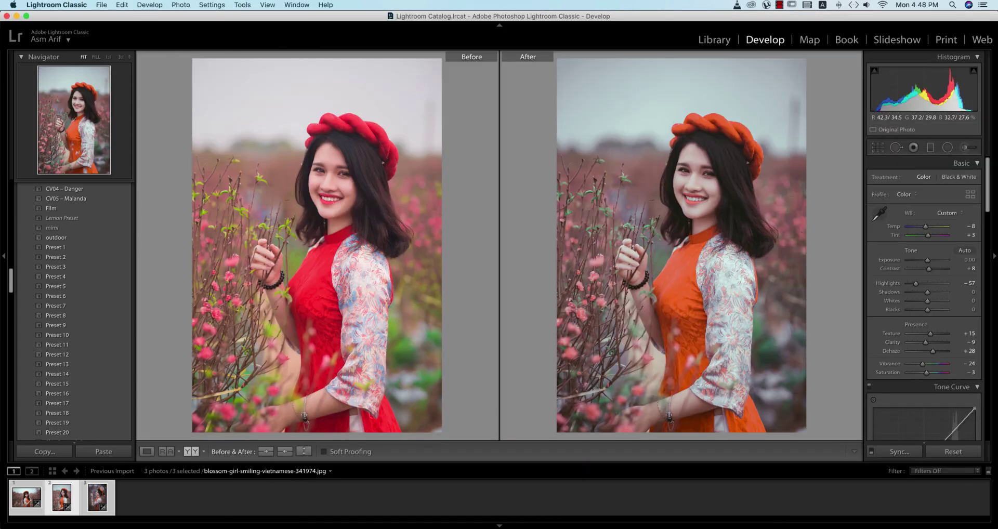